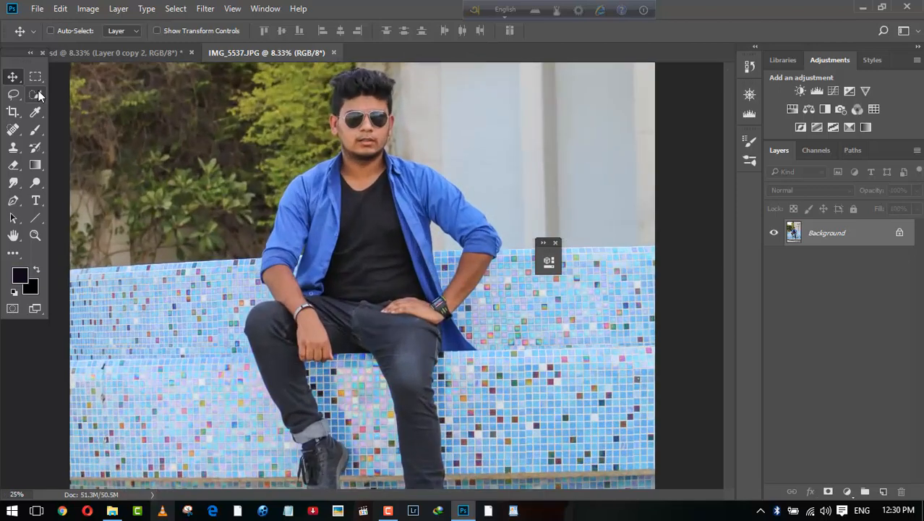
# Step: Select the seated man's head, shirt, arms and legs with the Quick Selection tool
pyautogui.hotkey('ctrl', '-')
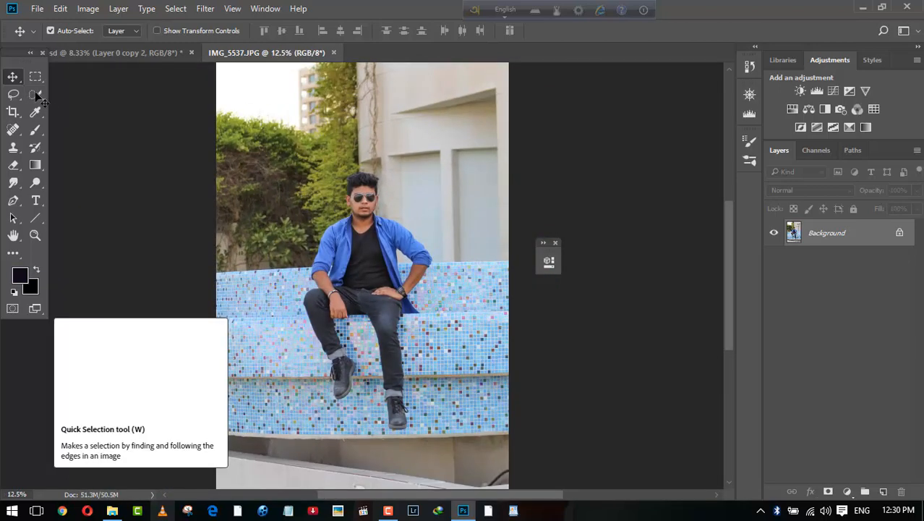
pyautogui.click(36, 95)
pyautogui.click(87, 94)
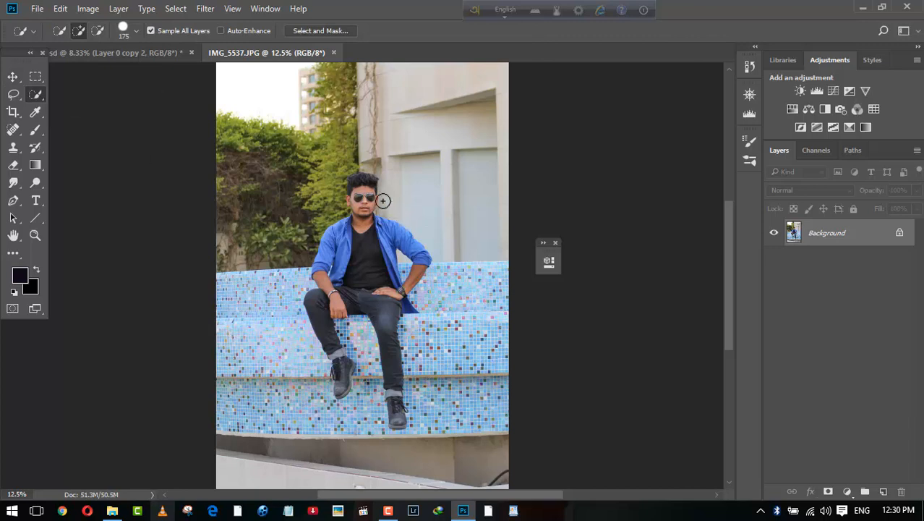
pyautogui.moveTo(358, 182)
pyautogui.mouseDown()
pyautogui.moveTo(349, 256)
pyautogui.moveTo(339, 257)
pyautogui.moveTo(407, 250)
pyautogui.moveTo(373, 281)
pyautogui.moveTo(328, 297)
pyautogui.moveTo(364, 334)
pyautogui.mouseUp()
# Step: Add both of the man's shoes to the selection using a smaller 90 px brush
pyautogui.scroll(-1, 396, 404)
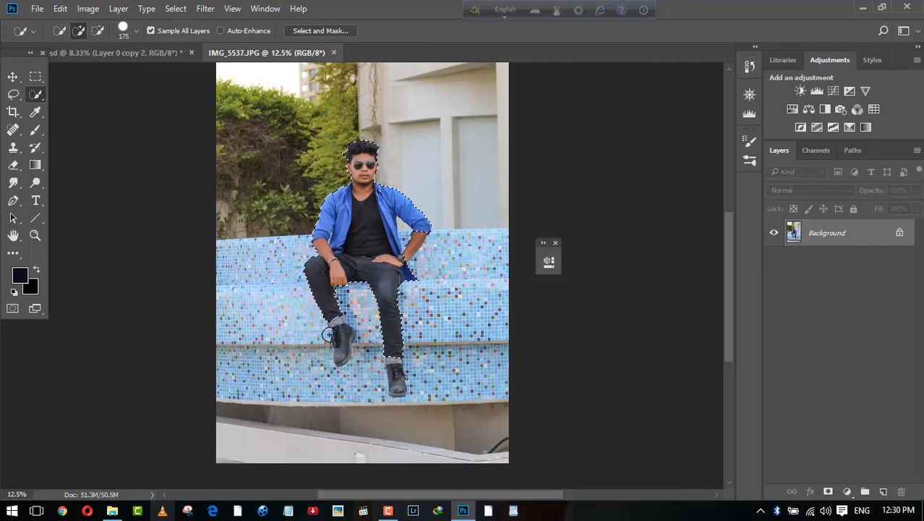
pyautogui.press('[')
pyautogui.press('[')
pyautogui.press('[')
pyautogui.press('[')
pyautogui.moveTo(335, 324)
pyautogui.mouseDown()
pyautogui.moveTo(343, 350)
pyautogui.moveTo(392, 364)
pyautogui.moveTo(394, 354)
pyautogui.moveTo(394, 367)
pyautogui.mouseUp()
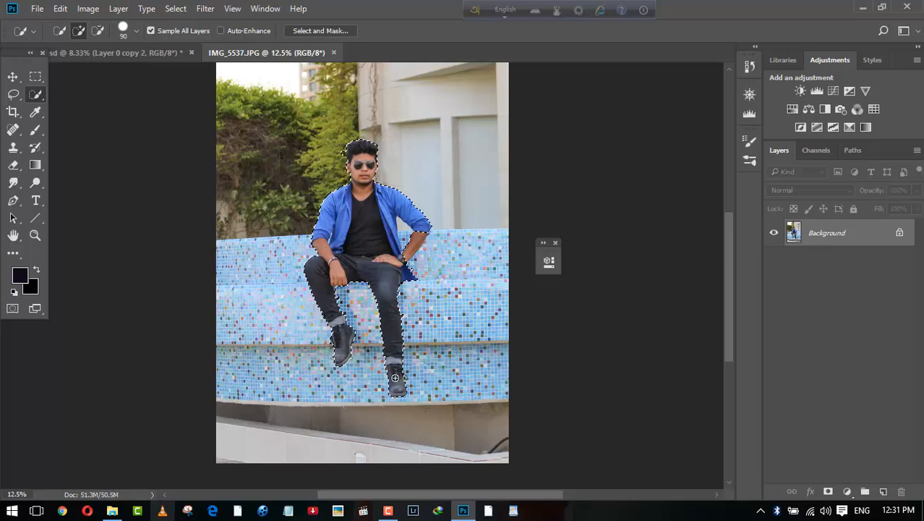
# Step: Check the selection outline around the man, and add a layer mask that hides the background
pyautogui.hotkey('ctrl', '+')
pyautogui.hotkey('ctrl', '+')
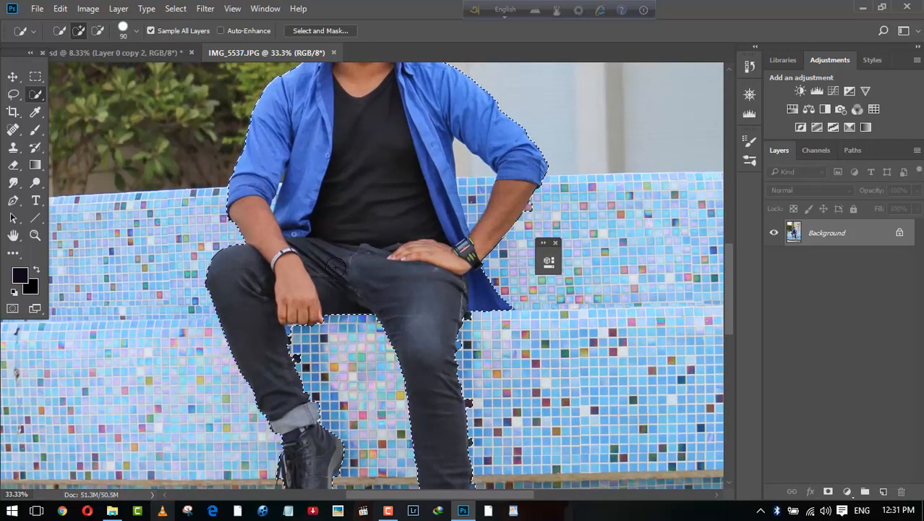
pyautogui.scroll(10, 477, 217)
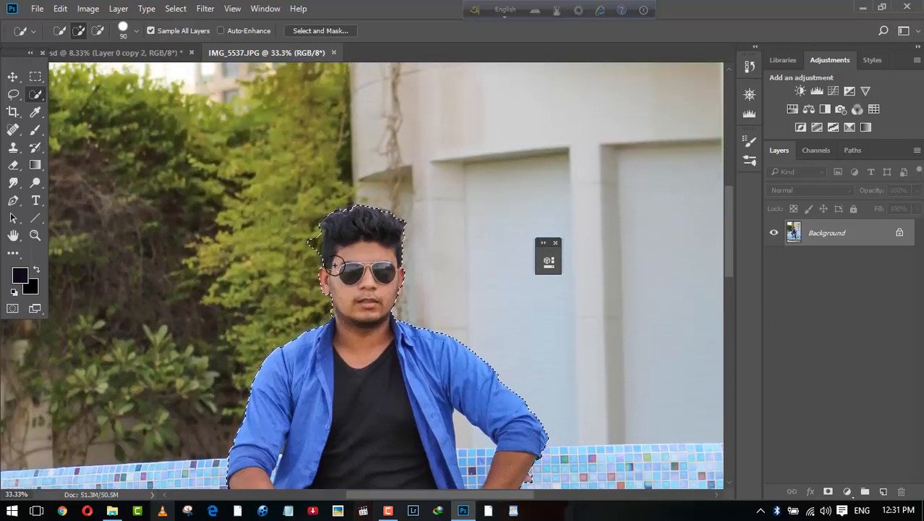
pyautogui.hotkey('ctrl', '-')
pyautogui.hotkey('ctrl', '-')
pyautogui.hotkey('ctrl', '-')
pyautogui.hotkey('ctrl', '-')
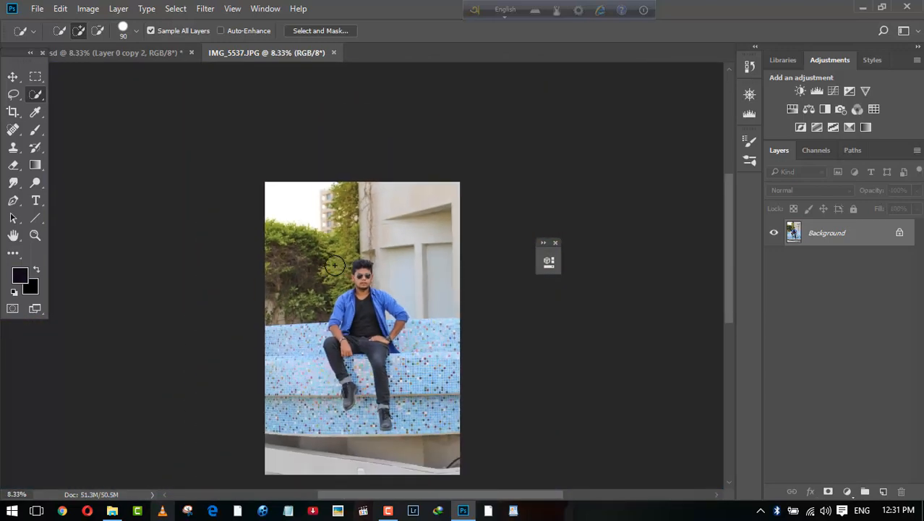
pyautogui.click(827, 491)
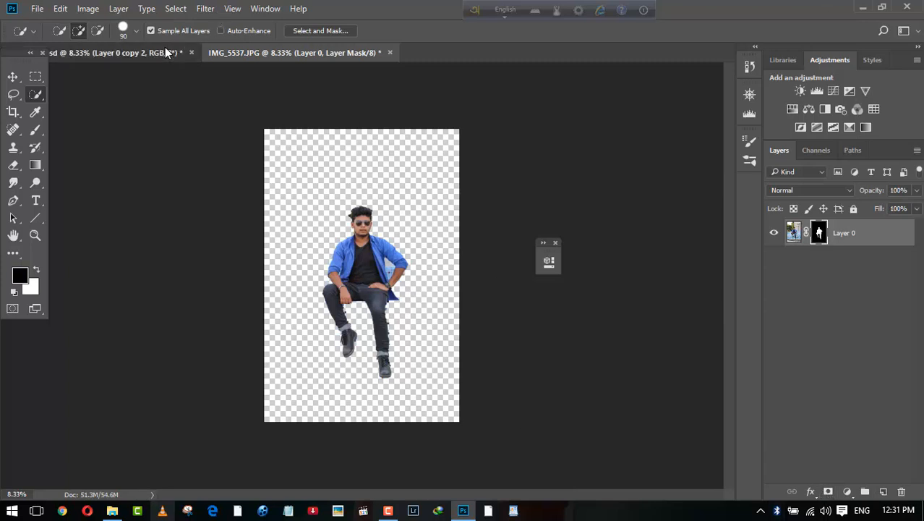
# Step: Bring the Layer 0 copy 2 cutout from the other open document into IMG_5537.JPG over the man, and hide Layer 0
pyautogui.click(131, 52)
pyautogui.click(13, 76)
pyautogui.moveTo(367, 274); pyautogui.dragTo(363, 300)
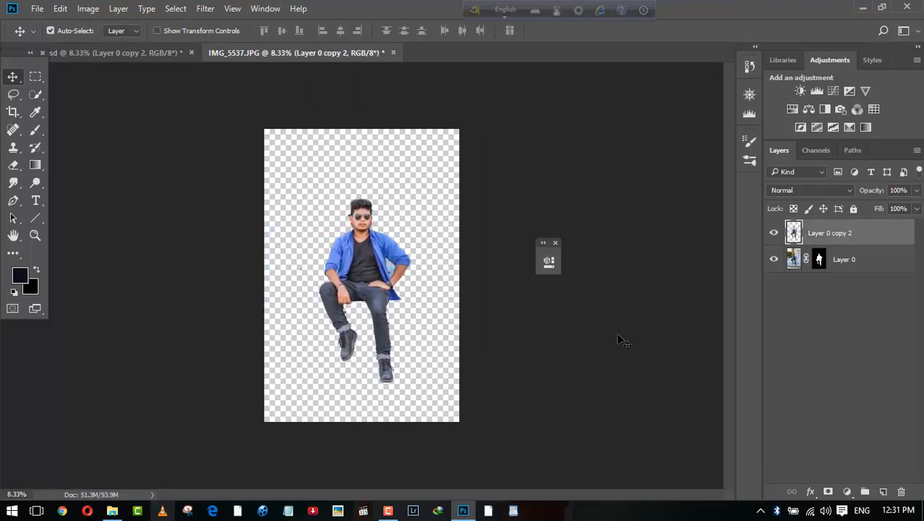
pyautogui.click(791, 257)
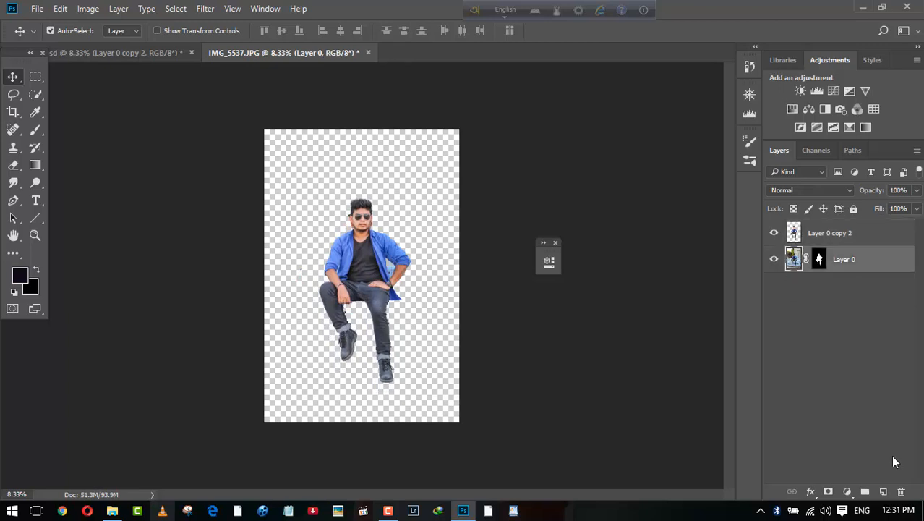
pyautogui.click(818, 236)
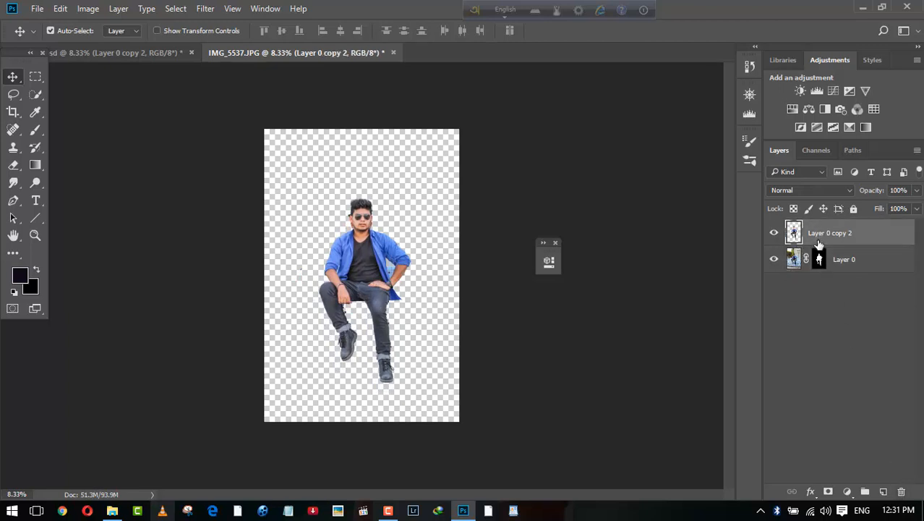
pyautogui.click(773, 260)
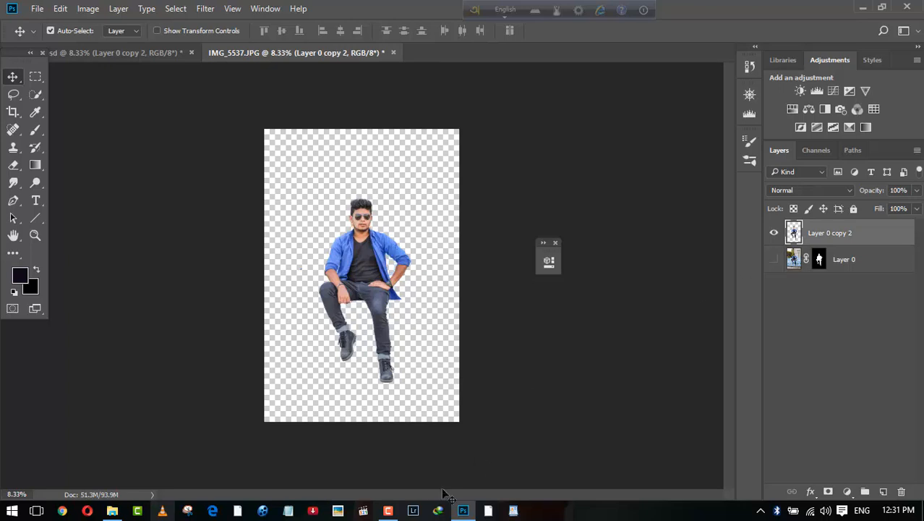
pyautogui.click(387, 510)
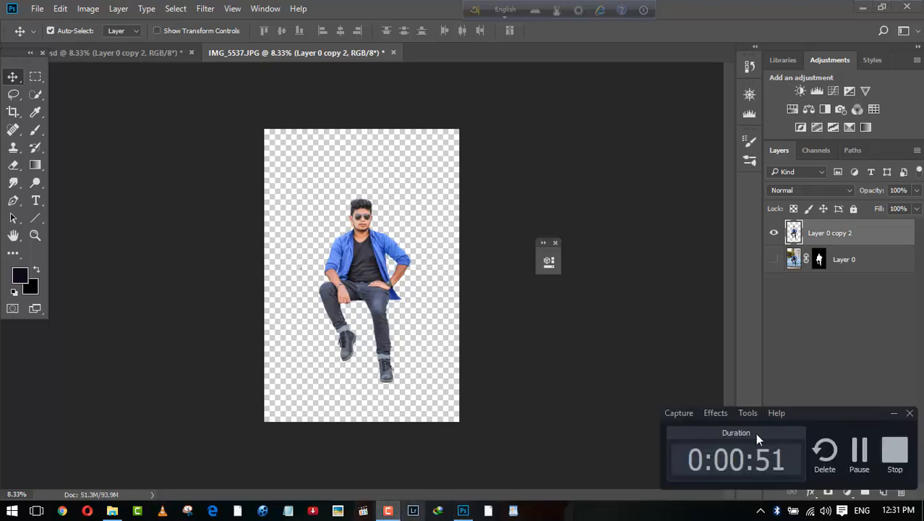
pyautogui.click(894, 414)
pyautogui.hotkey('ctrl', '+')
pyautogui.hotkey('ctrl', '+')
pyautogui.hotkey('ctrl', '+')
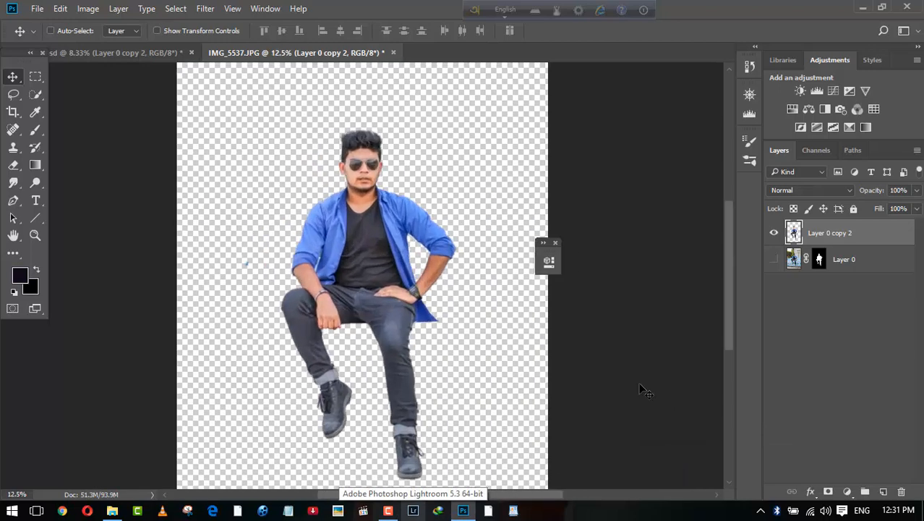
pyautogui.hotkey('ctrl', '-')
pyautogui.hotkey('ctrl', '-')
pyautogui.hotkey('ctrl', '-')
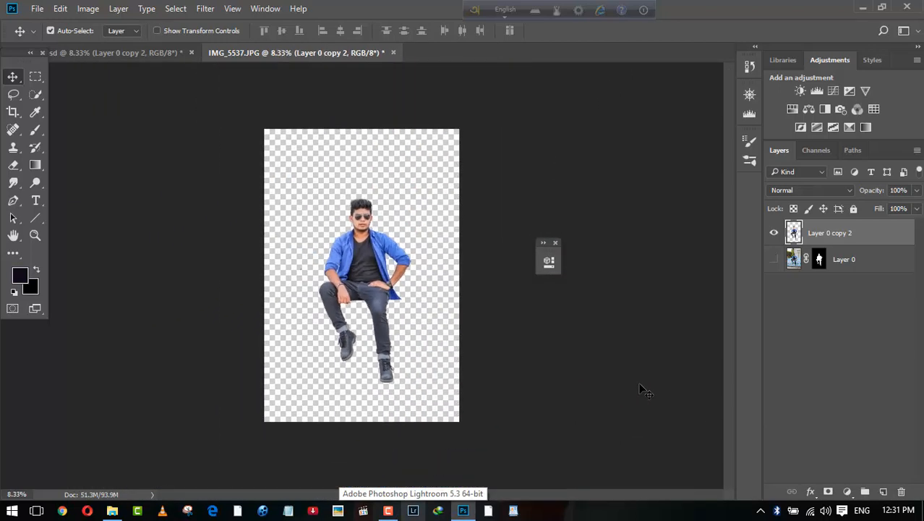
pyautogui.click(40, 9)
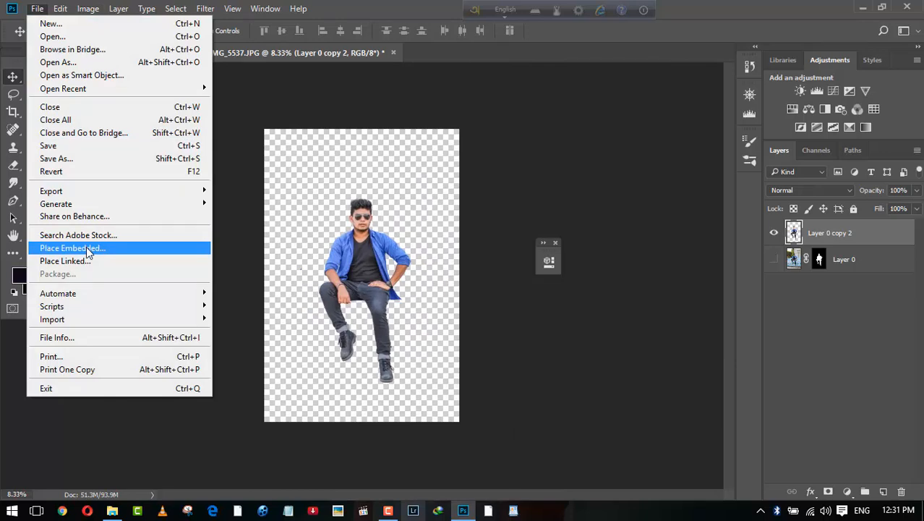
pyautogui.click(374, 110)
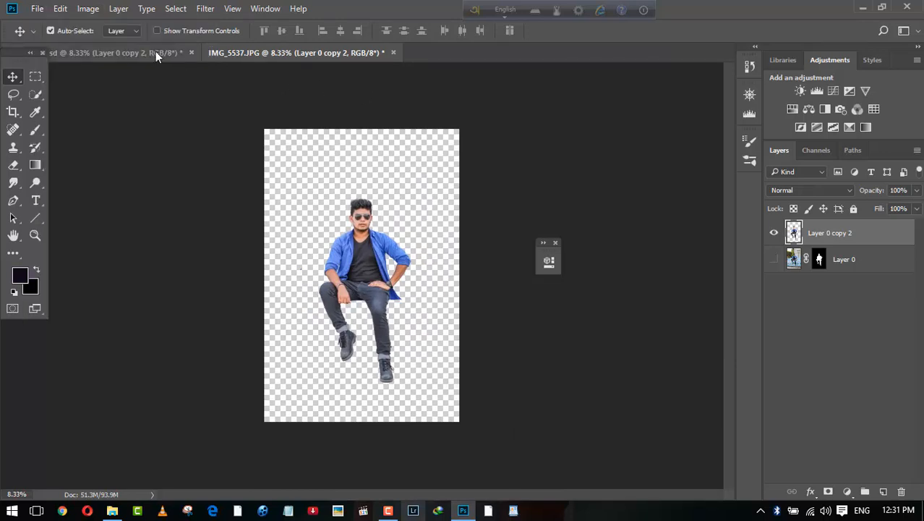
pyautogui.click(37, 8)
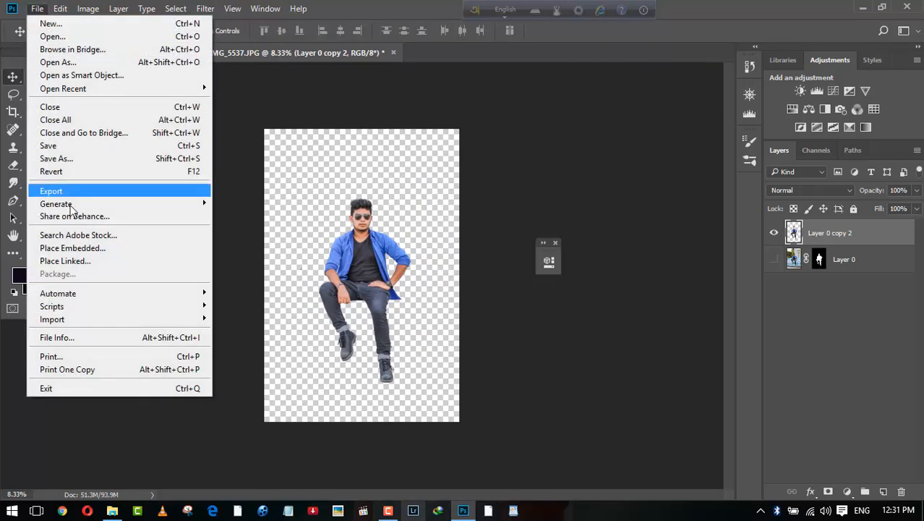
pyautogui.click(175, 255)
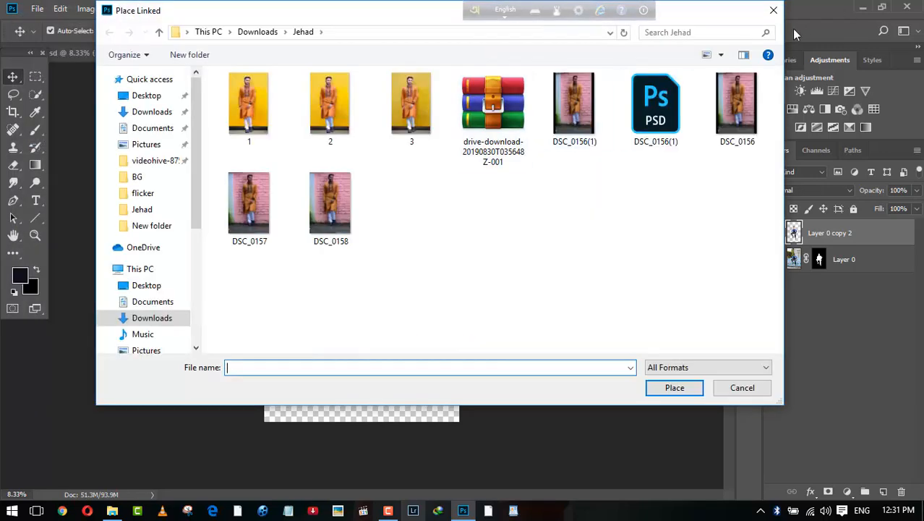
pyautogui.click(771, 9)
# Step: Place the car-background-wine image from YOUTUBE (G:) > 2 > car as embedded, accepting the default Camera Raw settings
pyautogui.click(37, 8)
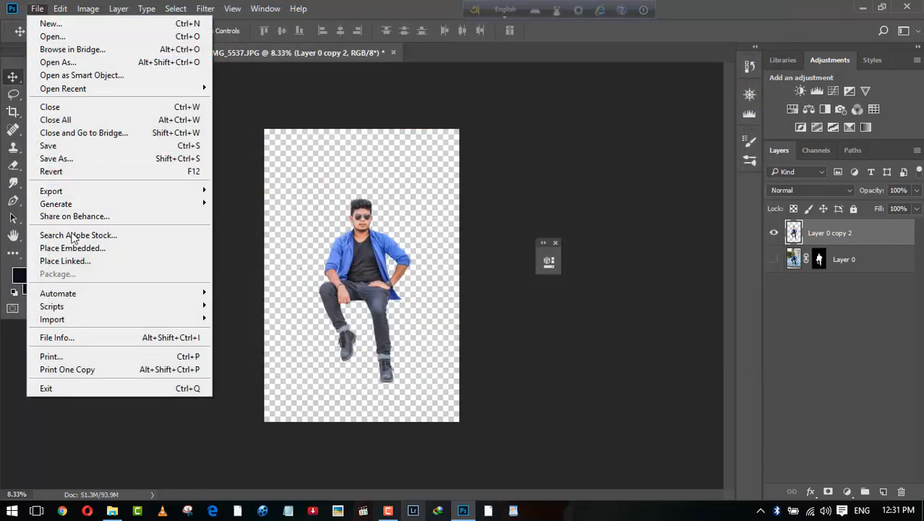
pyautogui.click(173, 247)
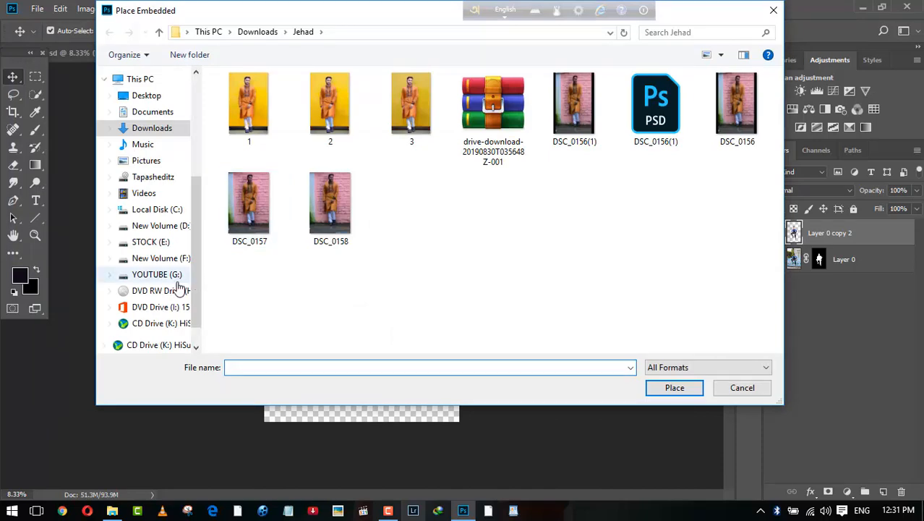
pyautogui.click(174, 281)
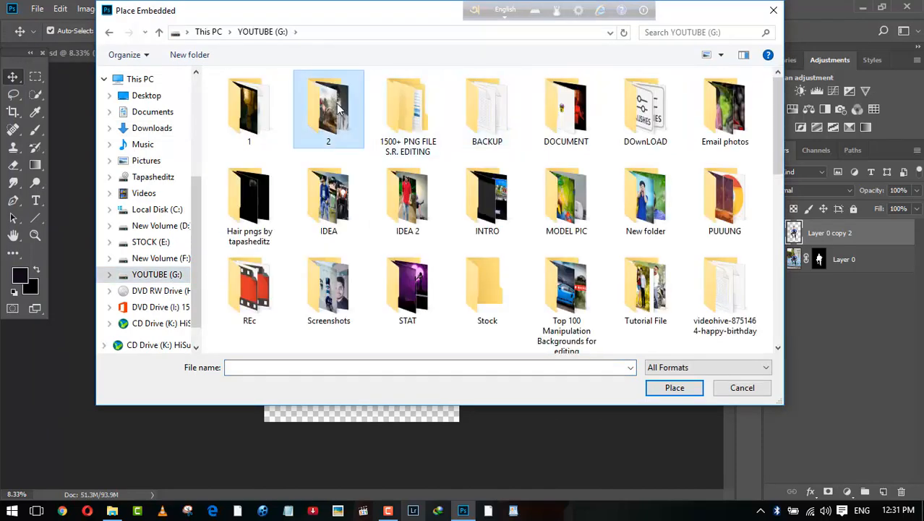
pyautogui.doubleClick(329, 108)
pyautogui.doubleClick(405, 112)
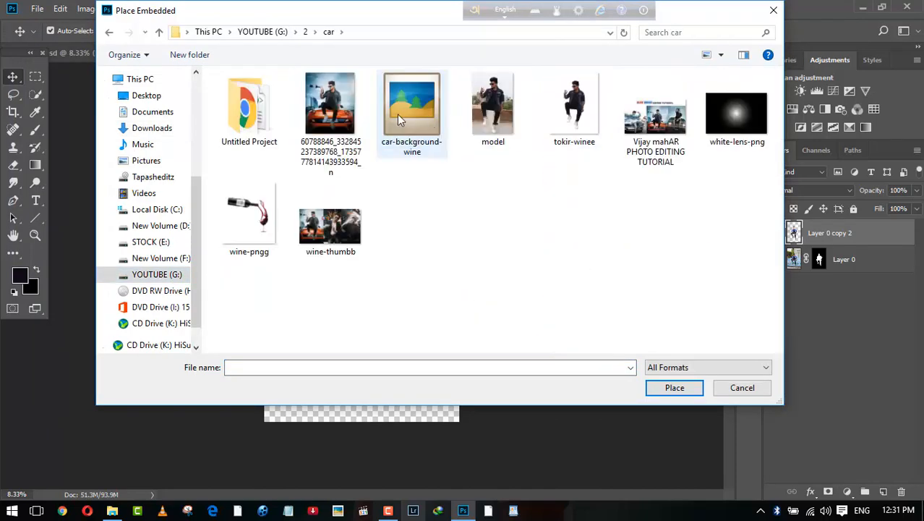
pyautogui.doubleClick(416, 139)
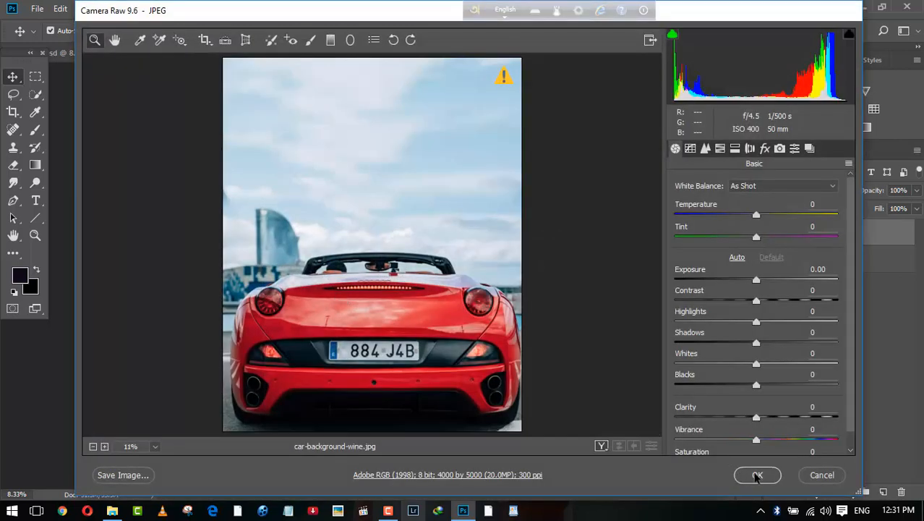
pyautogui.click(757, 475)
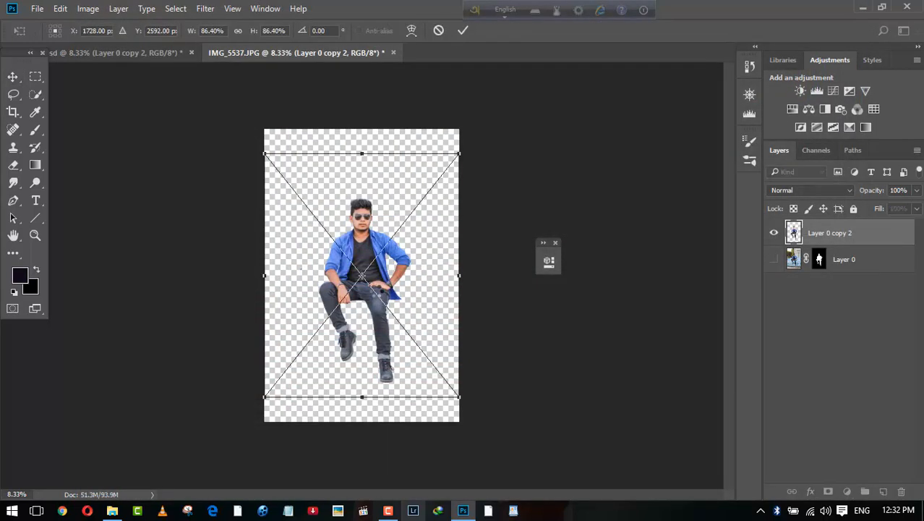
# Step: Scale the placed car background to about 113.68% and shift it down until its top edge meets the canvas top
pyautogui.moveTo(461, 394); pyautogui.dragTo(490, 436)
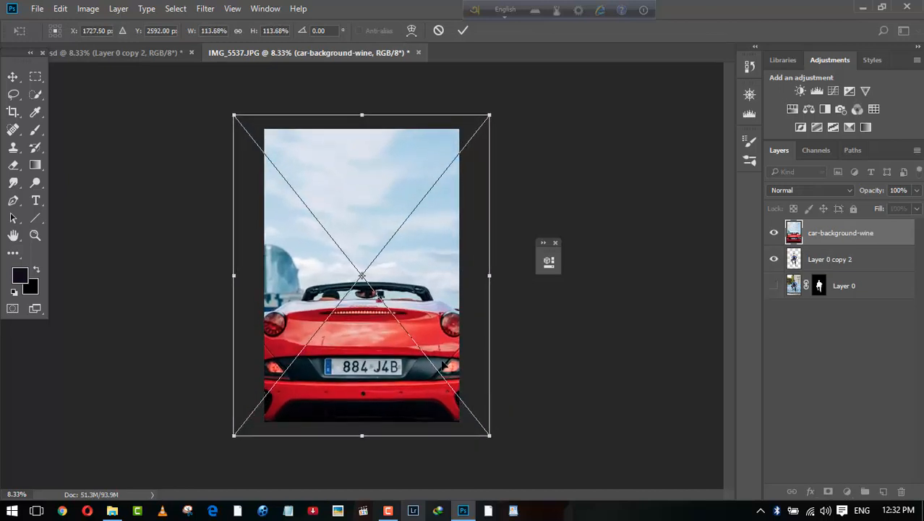
pyautogui.moveTo(431, 335); pyautogui.dragTo(434, 366)
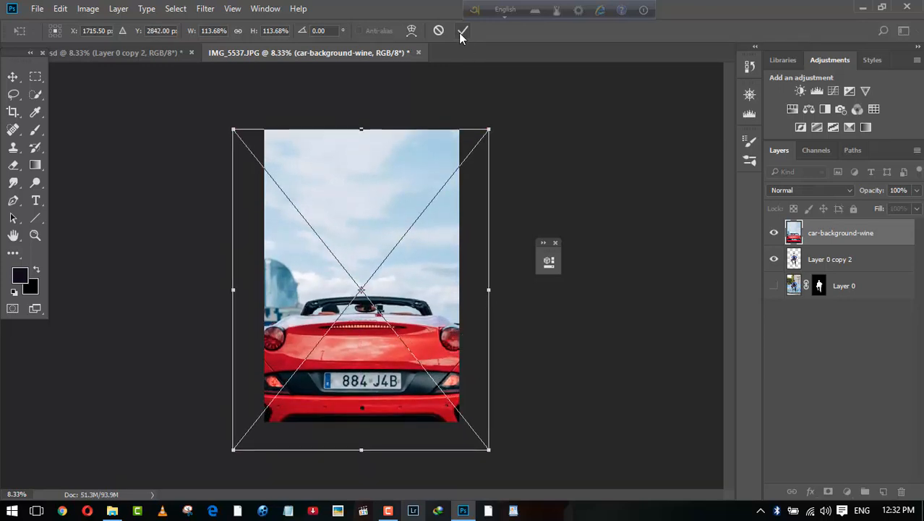
pyautogui.click(460, 34)
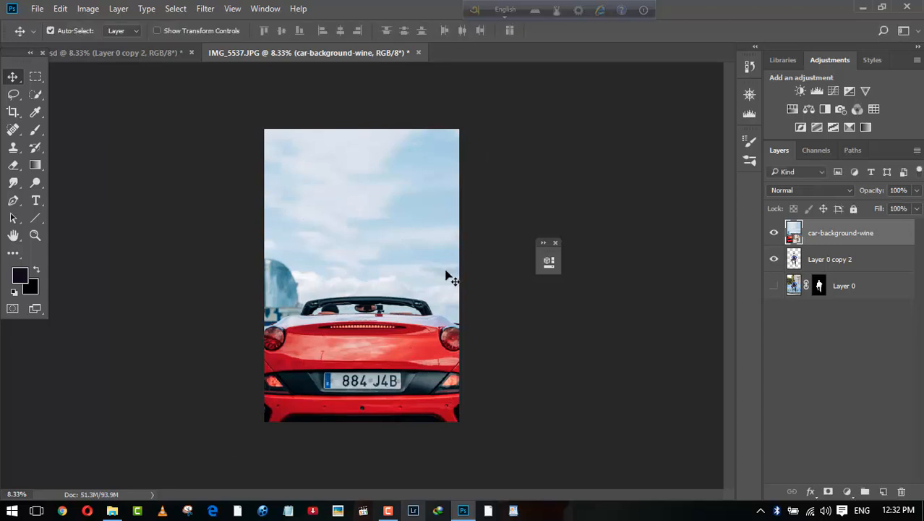
# Step: Send the car-background-wine layer beneath Layer 0, and move both man layers down so he sits on the car's rear
pyautogui.moveTo(819, 248); pyautogui.dragTo(826, 313)
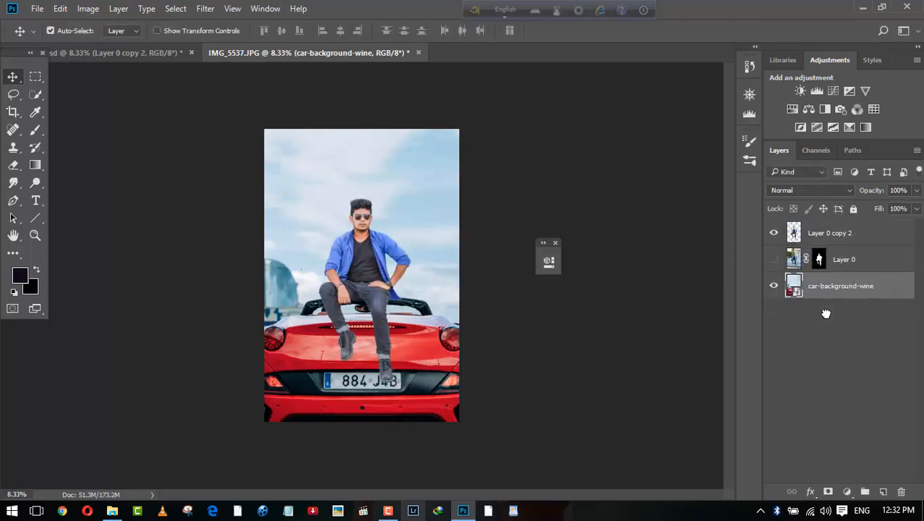
pyautogui.click(830, 233)
pyautogui.keyDown('shift'); pyautogui.click(842, 259); pyautogui.keyUp('shift')
pyautogui.moveTo(361, 263); pyautogui.dragTo(358, 297)
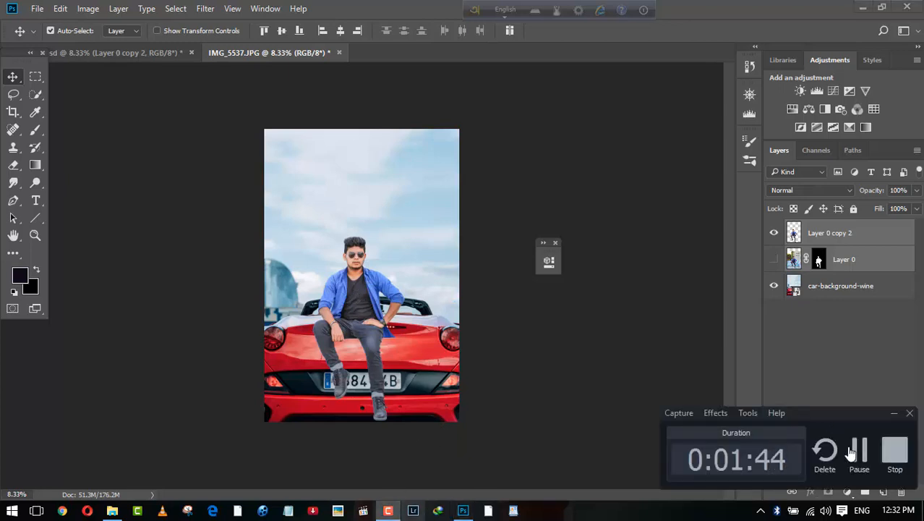
# Step: Crop the image to a slightly larger frame, extended a little below its bottom edge and past its left edge
pyautogui.click(13, 111)
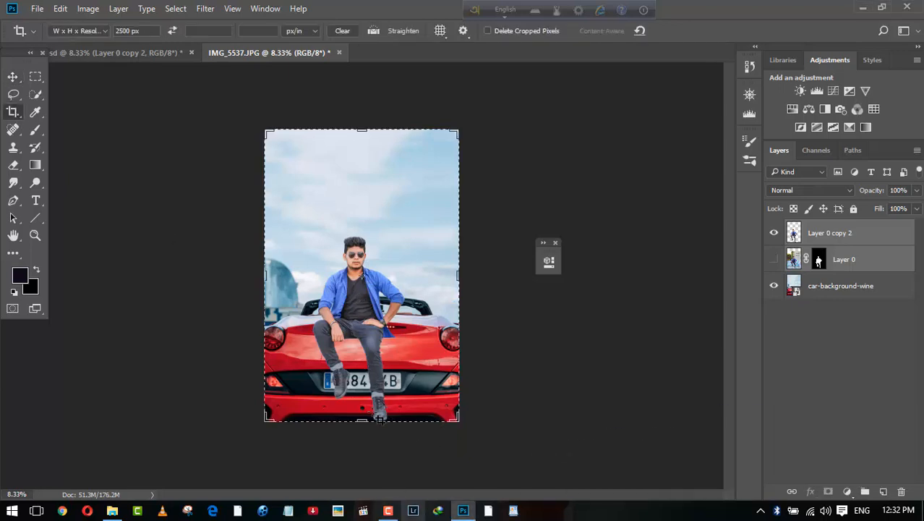
pyautogui.moveTo(361, 419); pyautogui.dragTo(361, 429)
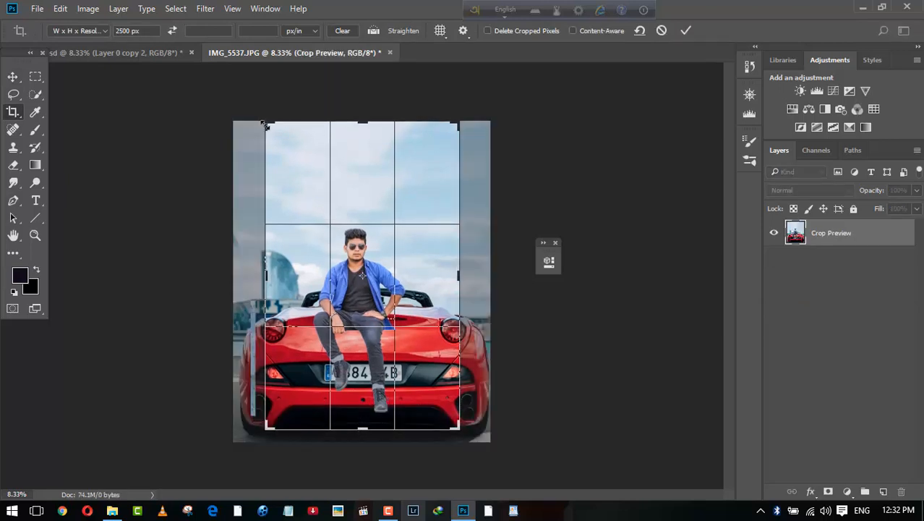
pyautogui.moveTo(267, 127); pyautogui.dragTo(262, 125)
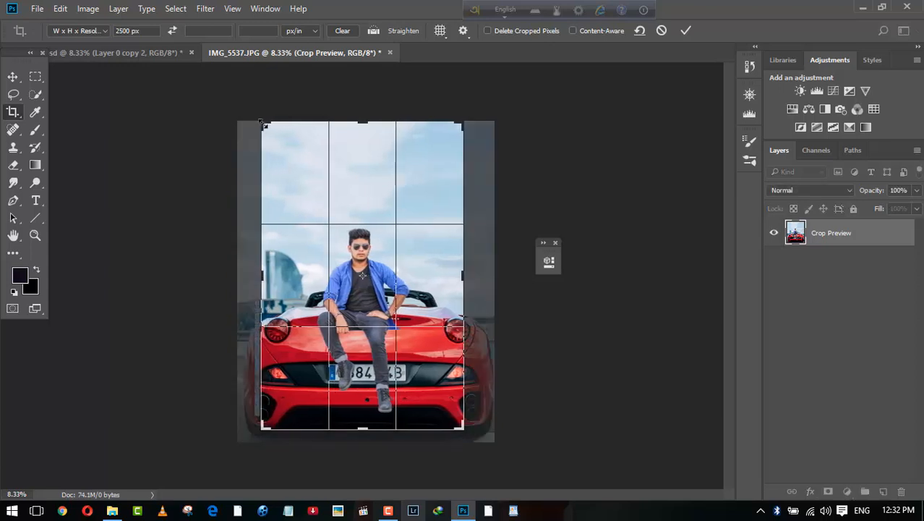
pyautogui.click(680, 35)
# Step: Apply the current crop, then trim a thin strip off the image's left side by cropping to a marquee selection
pyautogui.hotkey('ctrl', '+')
pyautogui.hotkey('ctrl', '+')
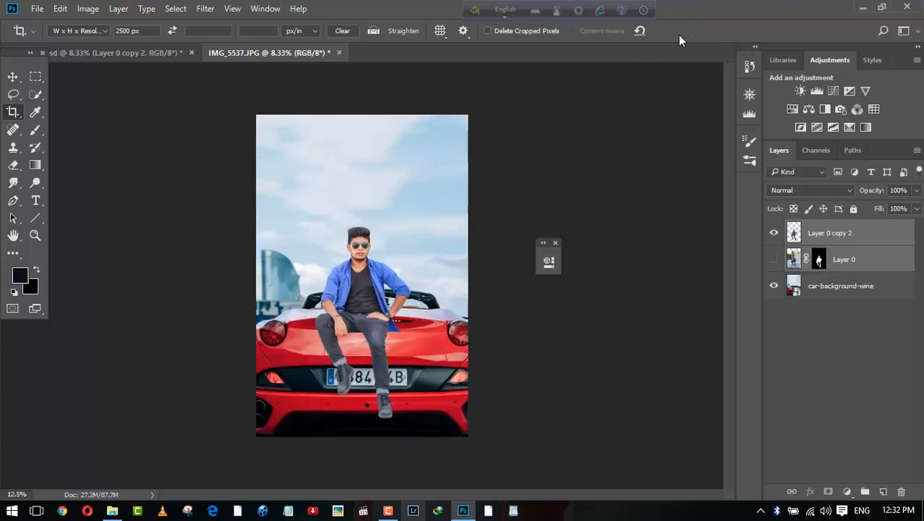
pyautogui.hotkey('ctrl', '-')
pyautogui.click(35, 76)
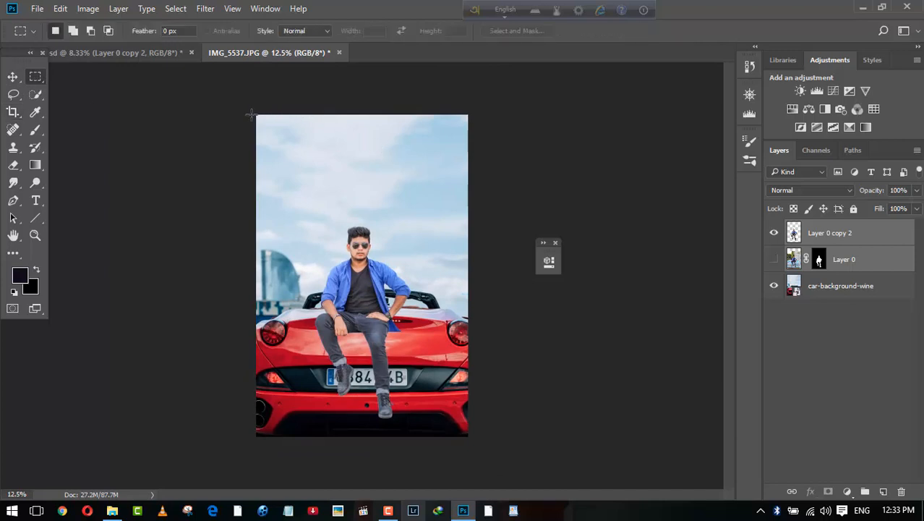
pyautogui.moveTo(252, 114); pyautogui.dragTo(395, 343)
pyautogui.hotkey('ctrl', 'd')
pyautogui.moveTo(261, 115); pyautogui.dragTo(474, 451)
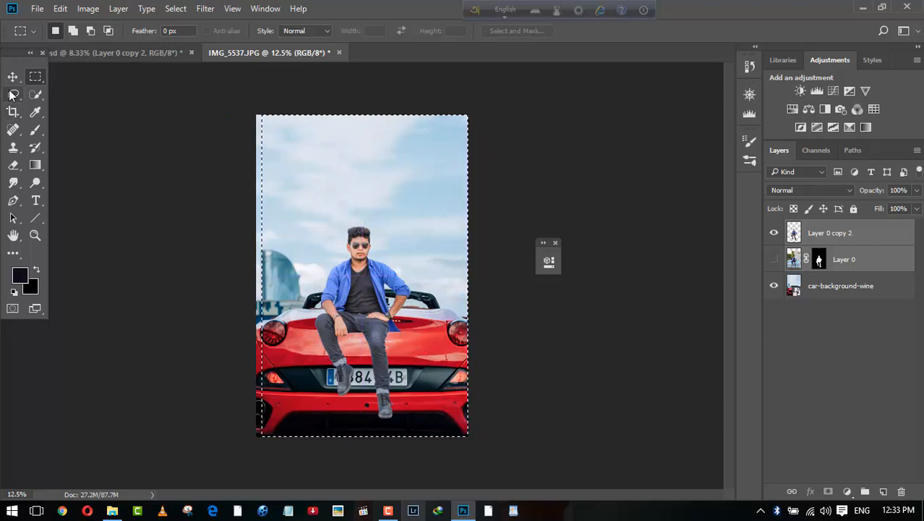
pyautogui.click(16, 113)
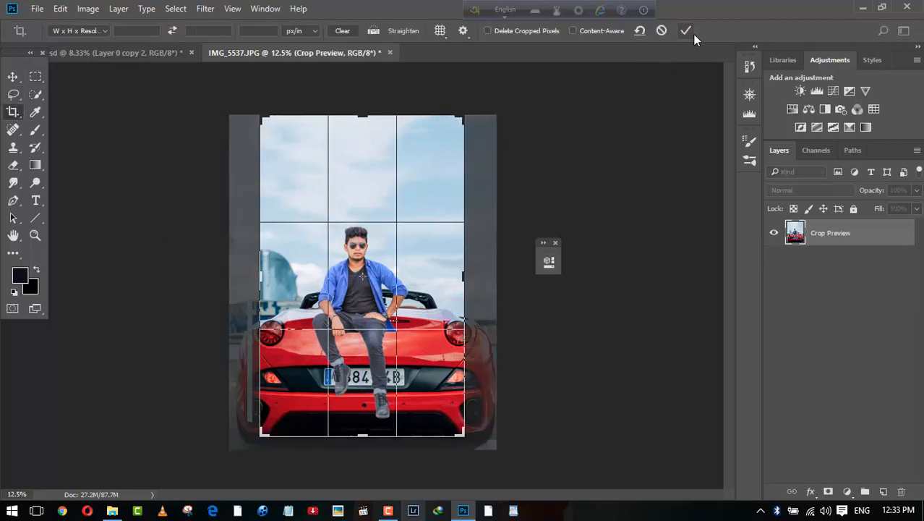
pyautogui.press('Return')
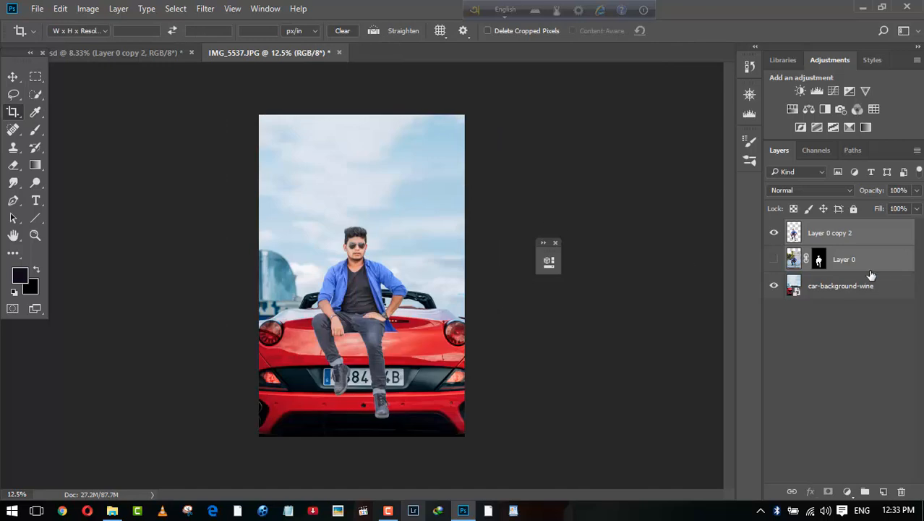
# Step: Move Layer 0 copy 2 and Layer 0 together slightly right and up to reposition the man on the car's rear
pyautogui.hotkey('ctrl', '+')
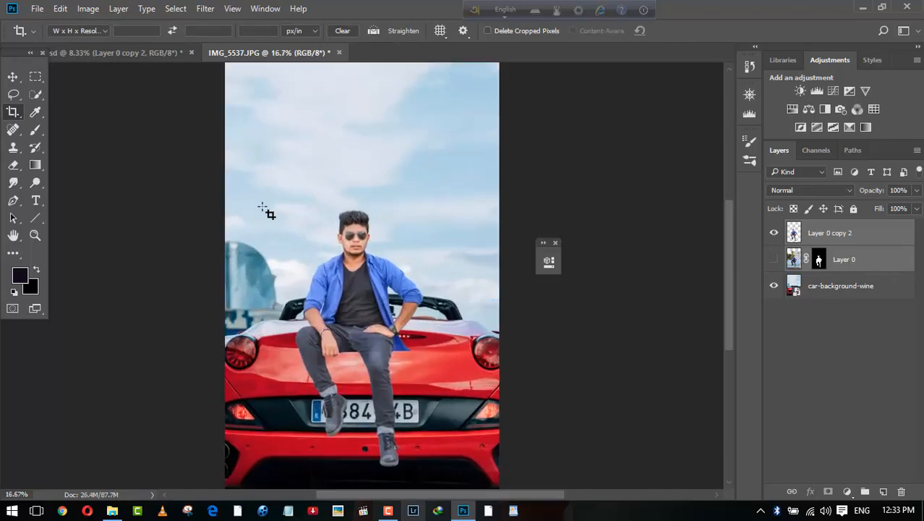
pyautogui.click(12, 77)
pyautogui.scroll(-1, 428, 246)
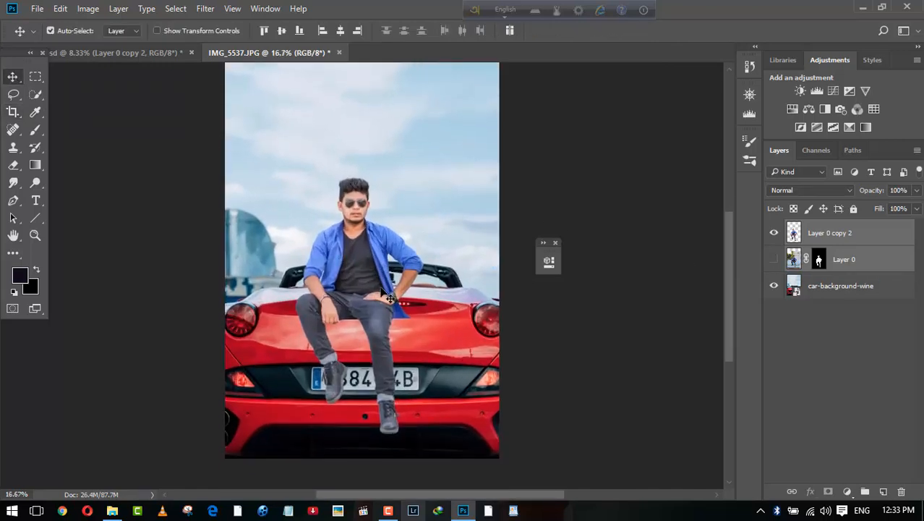
pyautogui.moveTo(388, 297)
pyautogui.mouseDown()
pyautogui.moveTo(362, 289)
pyautogui.moveTo(378, 289)
pyautogui.mouseUp()
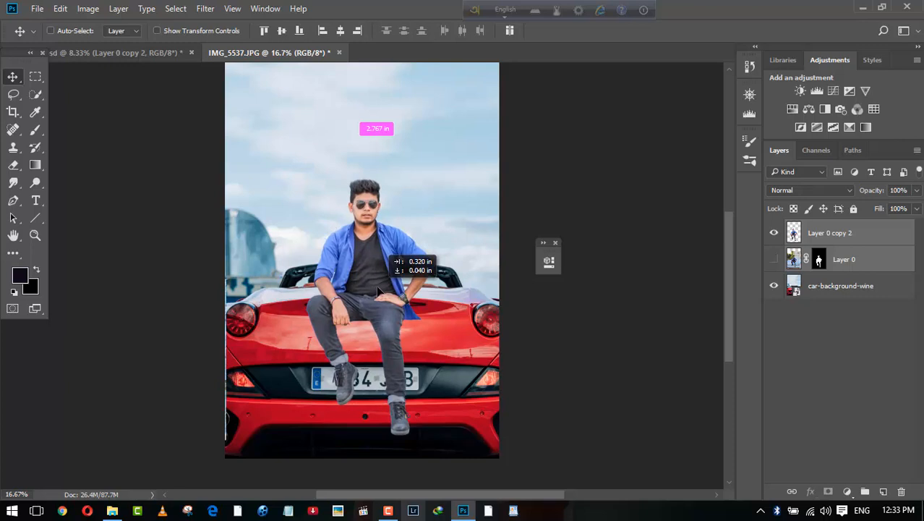
pyautogui.moveTo(378, 290)
pyautogui.mouseDown()
pyautogui.moveTo(376, 274)
pyautogui.moveTo(378, 287)
pyautogui.mouseUp()
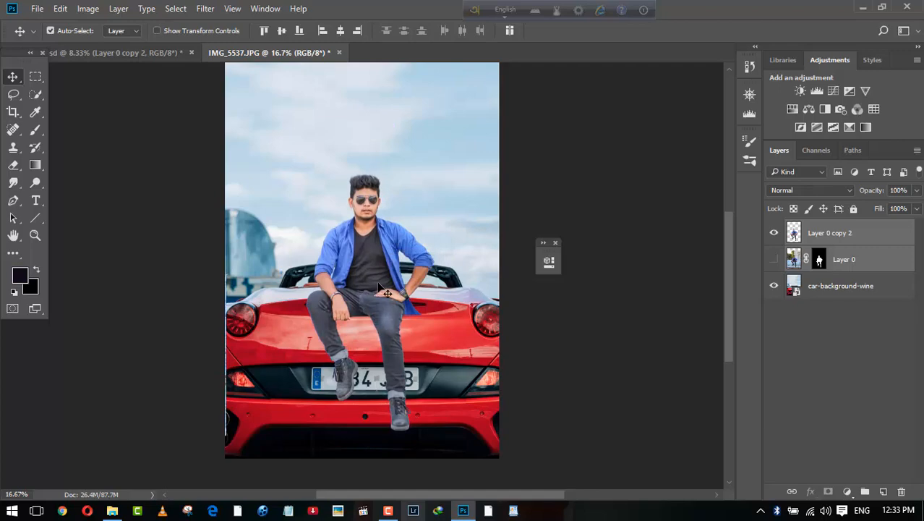
# Step: Make Layer 0 visible and delete its layer mask without applying it
pyautogui.click(829, 240)
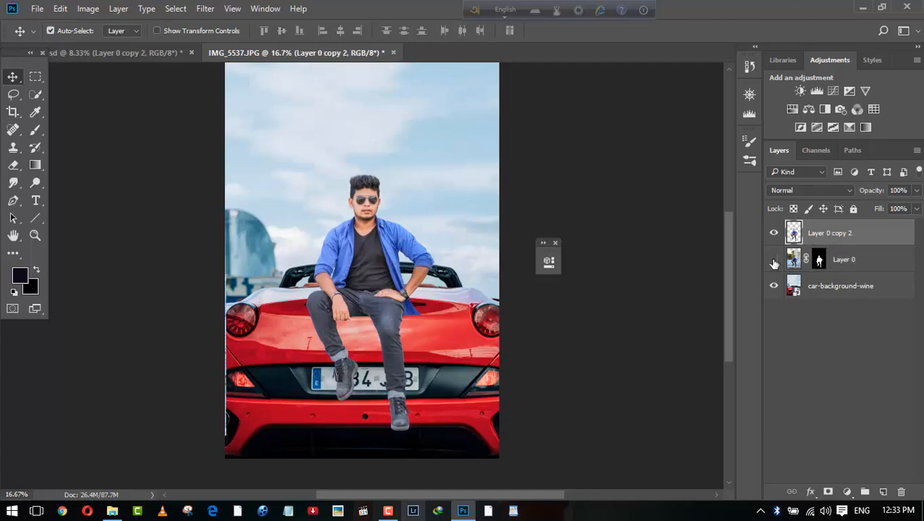
pyautogui.click(819, 259)
pyautogui.rightClick(818, 259)
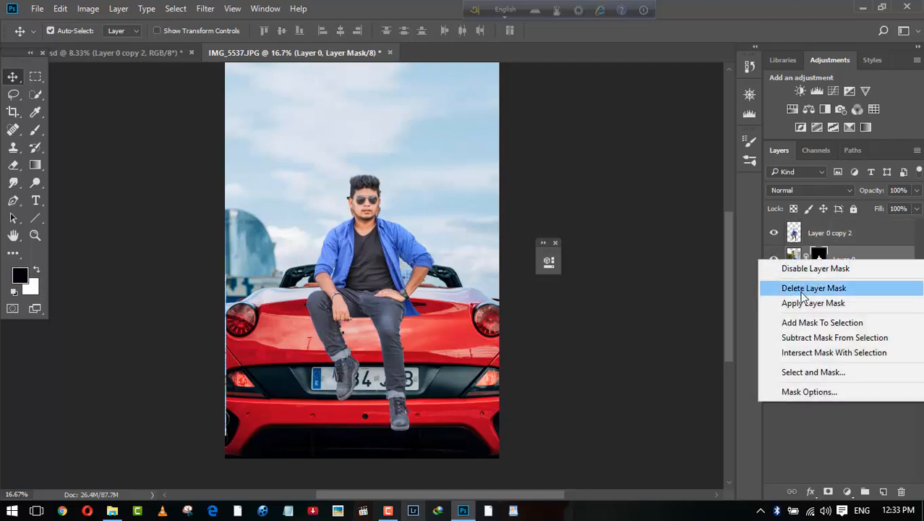
pyautogui.click(802, 289)
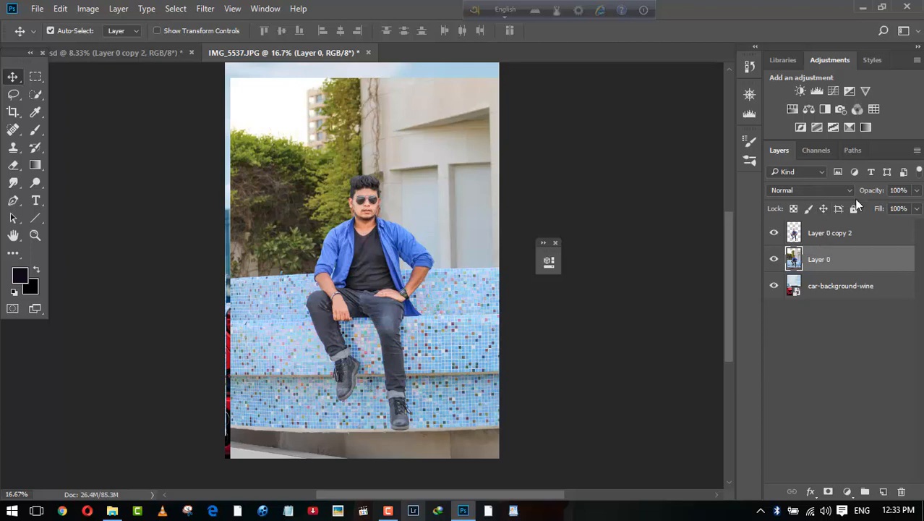
# Step: Set Layer 0's blend mode to Multiply, place it above Layer 0 copy 2, and nudge it slightly
pyautogui.click(801, 190)
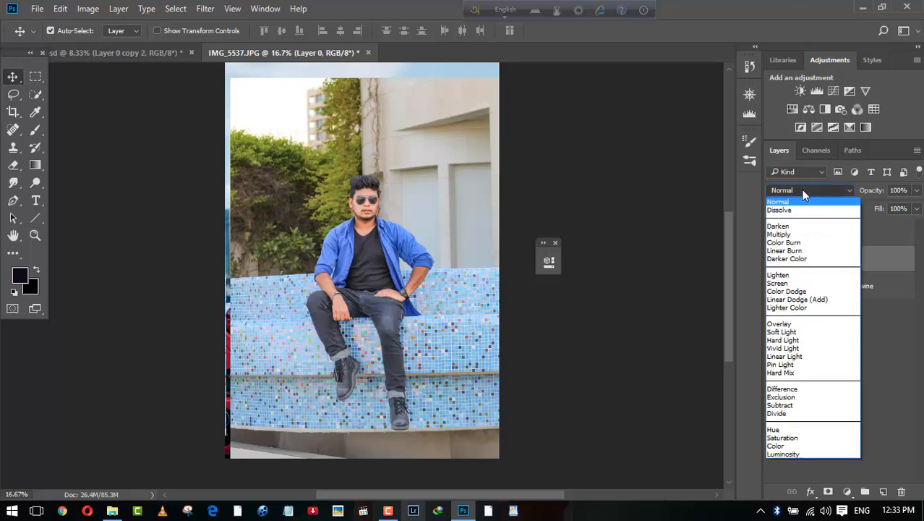
pyautogui.click(791, 240)
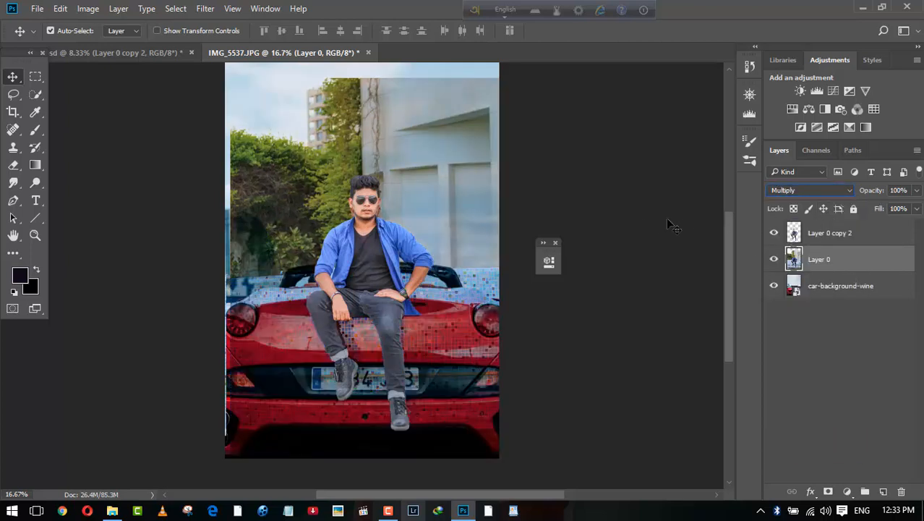
pyautogui.moveTo(845, 258); pyautogui.dragTo(838, 227)
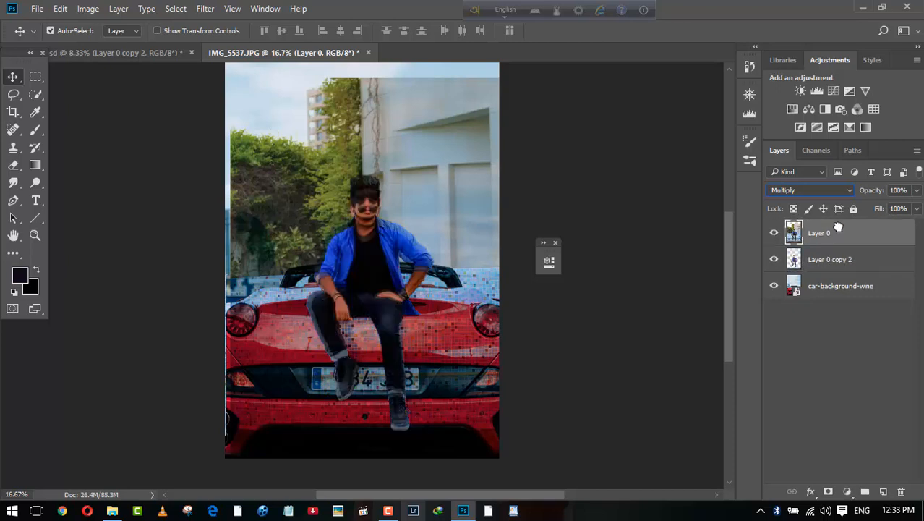
pyautogui.moveTo(373, 185)
pyautogui.mouseDown()
pyautogui.moveTo(363, 183)
pyautogui.moveTo(375, 190)
pyautogui.mouseUp()
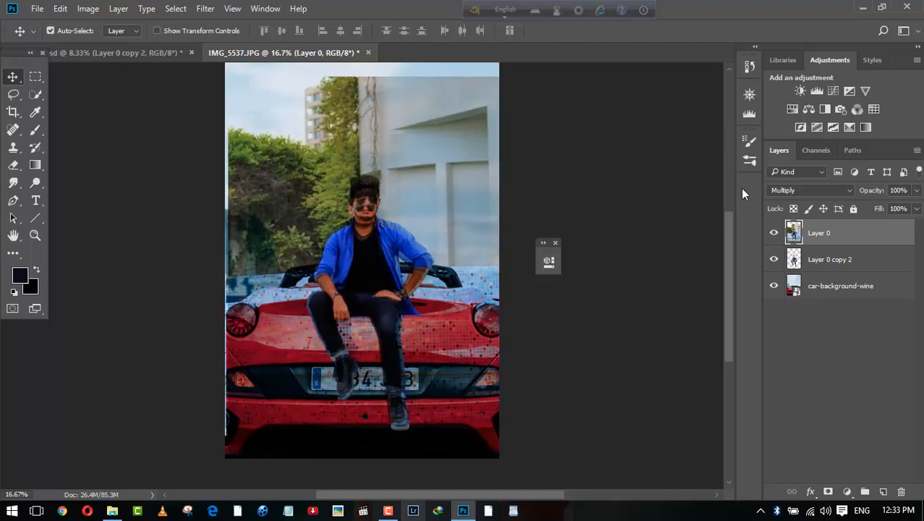
# Step: Hide and delete Layer 0, keeping the cut-out man and car background layers
pyautogui.click(774, 233)
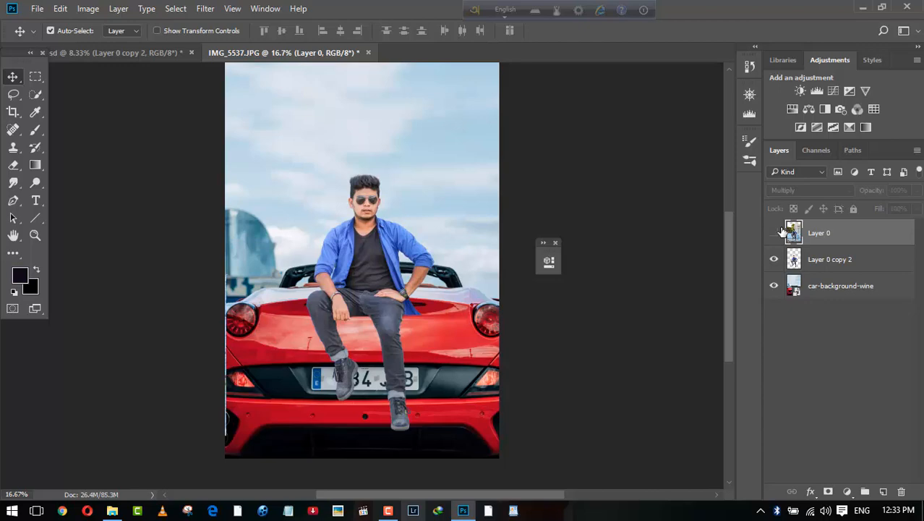
pyautogui.hotkey('ctrl', '+')
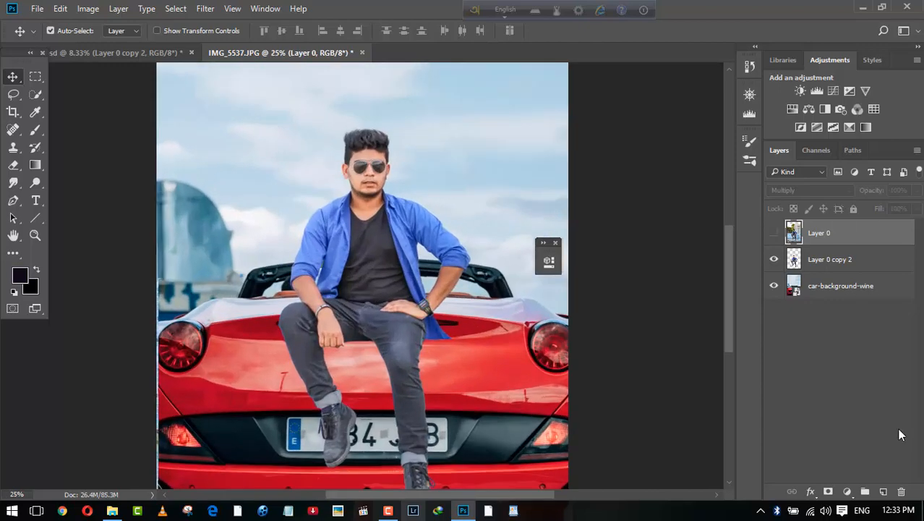
pyautogui.click(901, 492)
pyautogui.click(405, 203)
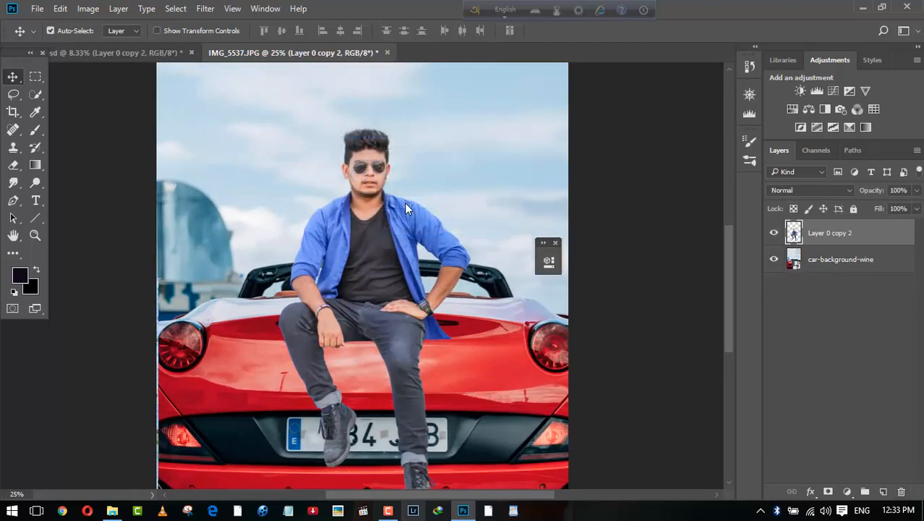
# Step: Create a new layer beneath Layer 0 copy 2 and paint a dark shadow under the man's thighs with a 125 px brush
pyautogui.click(883, 491)
pyautogui.moveTo(824, 233); pyautogui.dragTo(832, 262)
pyautogui.scroll(-2, 485, 309)
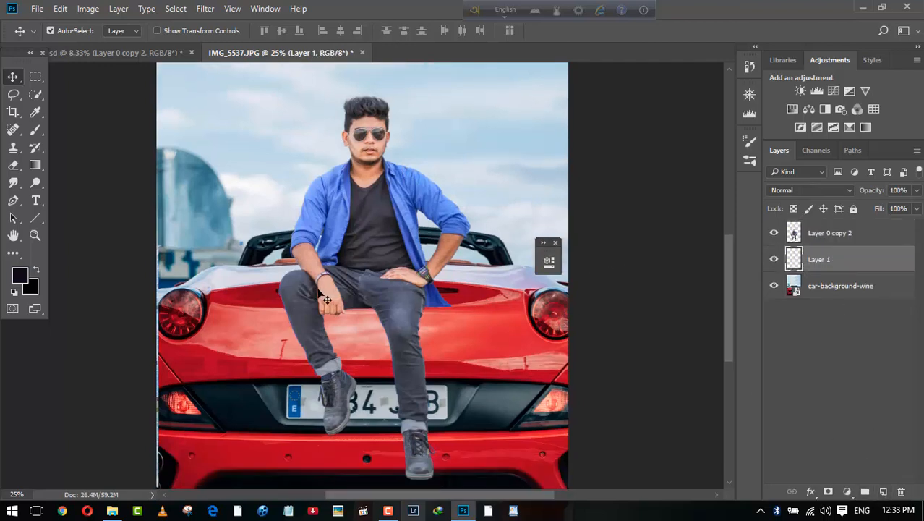
pyautogui.click(35, 129)
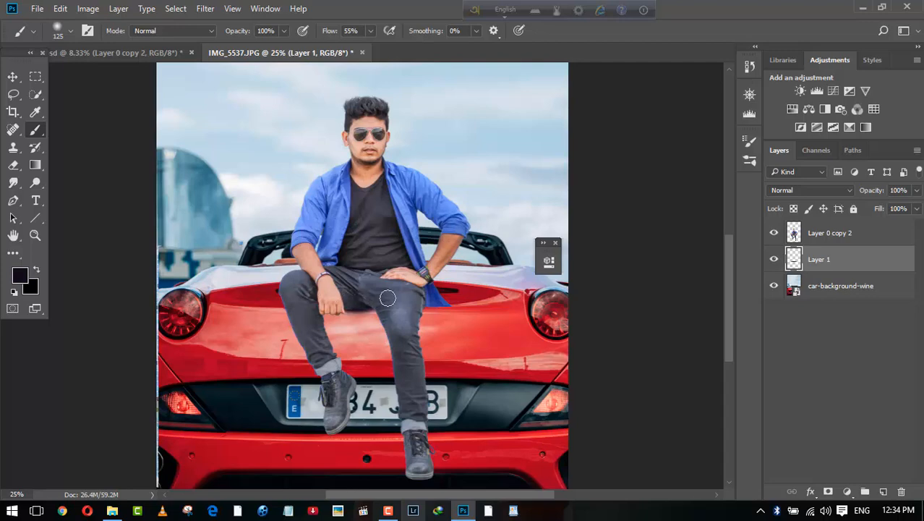
pyautogui.hotkey('ctrl', '+')
# Step: Squash the thigh shadow on Layer 1 to 43.91% height with a 2.98 horizontal skew, fitting it under the man
pyautogui.click(12, 78)
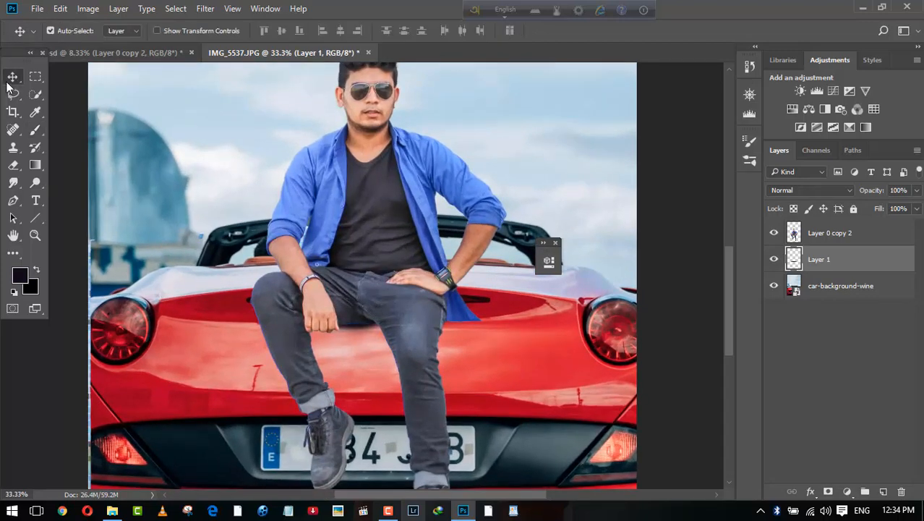
pyautogui.click(156, 31)
pyautogui.moveTo(364, 327); pyautogui.dragTo(361, 323)
pyautogui.moveTo(361, 271); pyautogui.dragTo(369, 312)
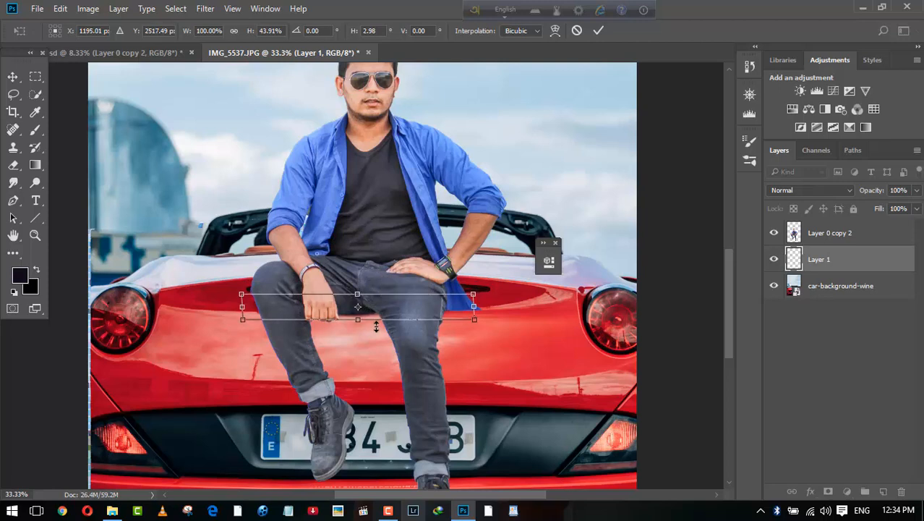
pyautogui.press('Return')
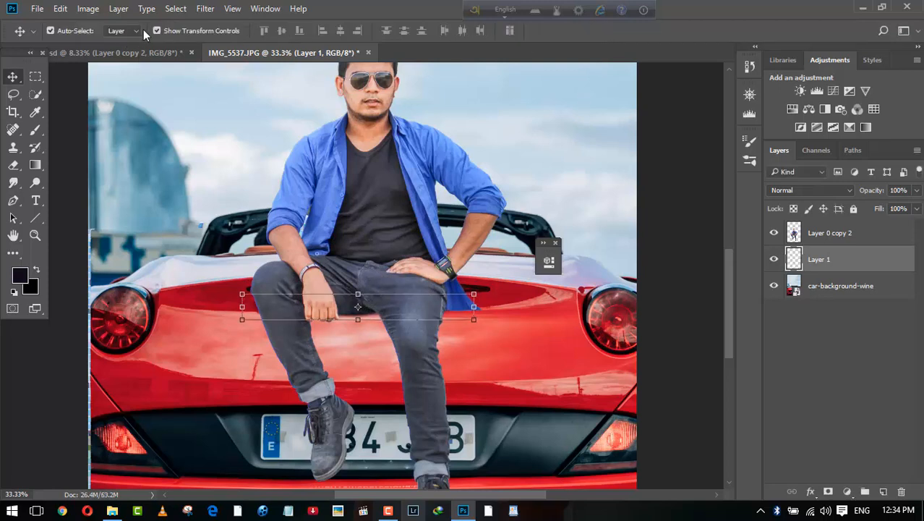
pyautogui.click(156, 32)
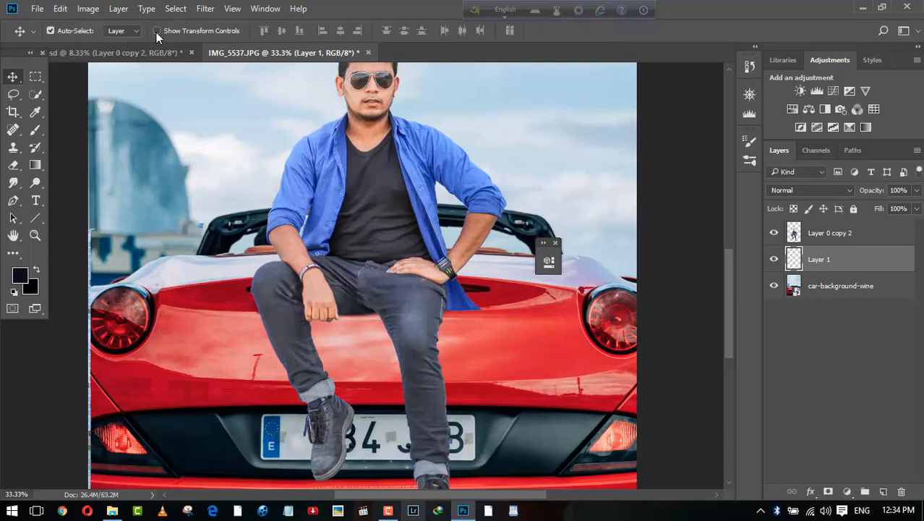
# Step: Add Layer 0 copy 2 to the selection with Layer 1 and nudge both slightly left and up
pyautogui.moveTo(373, 309)
pyautogui.mouseDown()
pyautogui.moveTo(364, 308)
pyautogui.moveTo(386, 312)
pyautogui.mouseUp()
pyautogui.keyDown('ctrl'); pyautogui.click(843, 234); pyautogui.keyUp('ctrl')
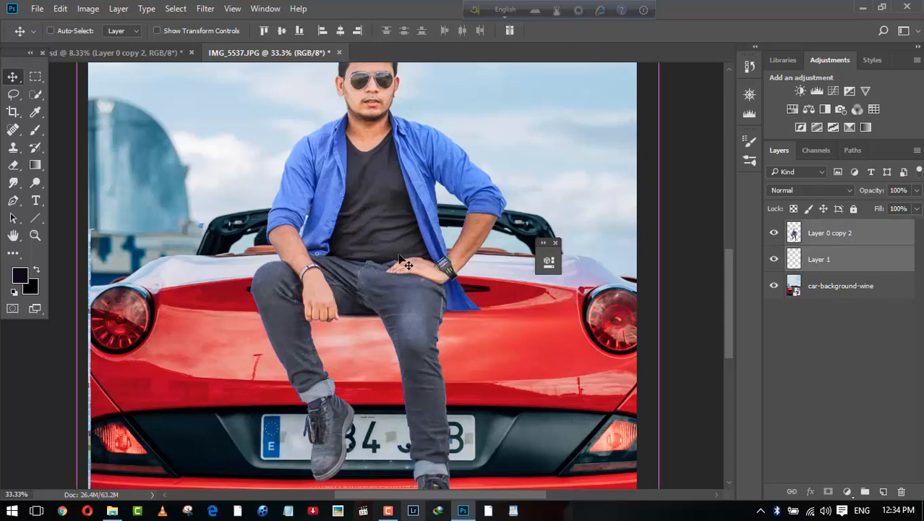
pyautogui.moveTo(402, 257)
pyautogui.mouseDown()
pyautogui.moveTo(399, 237)
pyautogui.moveTo(398, 256)
pyautogui.mouseUp()
# Step: Paint a soft dark shadow on Layer 1 along the outer edge of the man's extended leg, using a 100 px brush
pyautogui.click(36, 130)
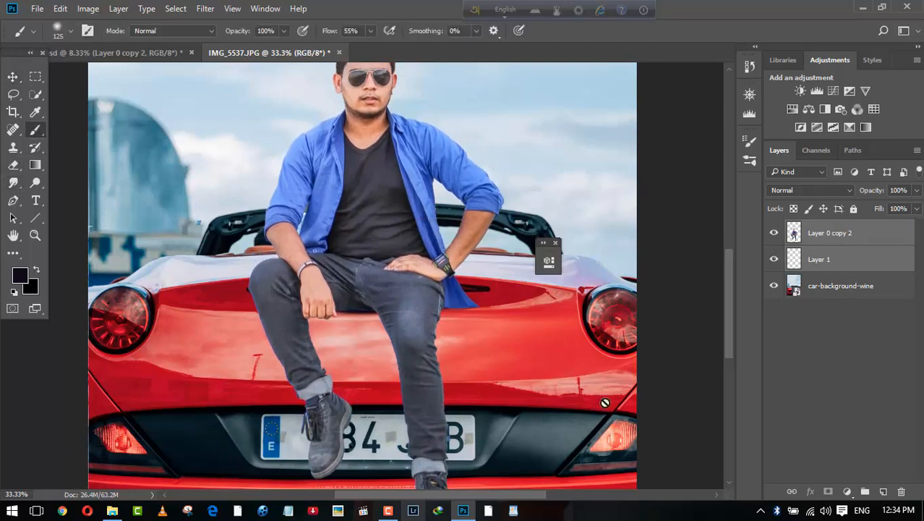
pyautogui.click(815, 262)
pyautogui.press('[')
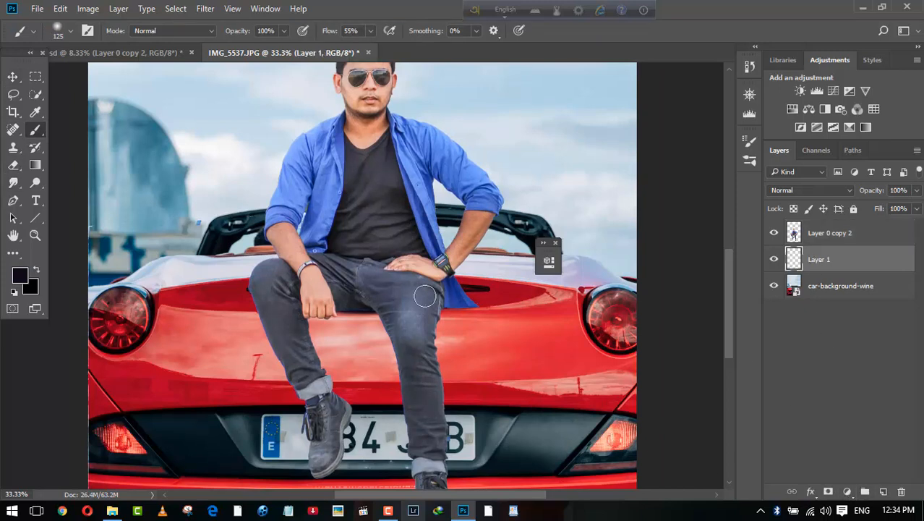
pyautogui.press('[')
pyautogui.press('[')
pyautogui.press('[')
pyautogui.press('[')
pyautogui.press(']')
pyautogui.press(']')
pyautogui.press(']')
pyautogui.press(']')
pyautogui.moveTo(425, 339); pyautogui.dragTo(433, 408)
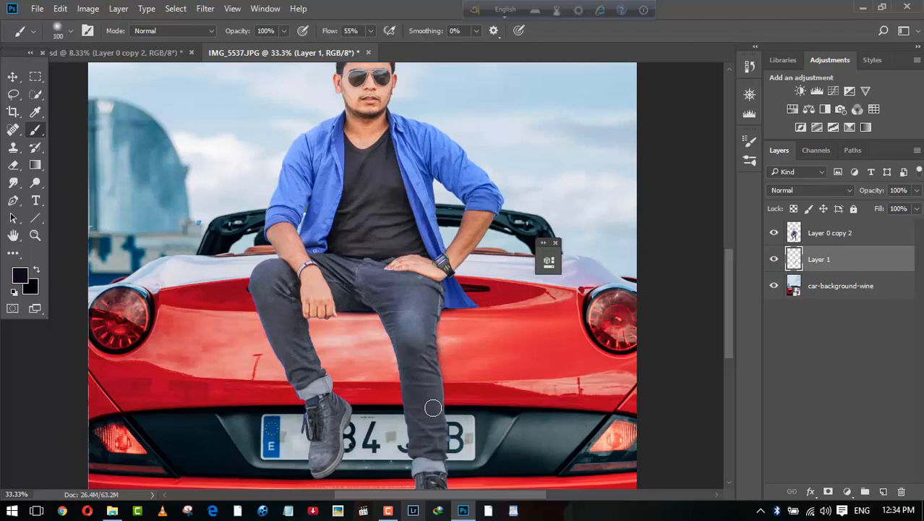
# Step: Paint soft shadows along both sides of the man's raised leg on Layer 1, redoing the first stroke
pyautogui.moveTo(291, 308)
pyautogui.mouseDown()
pyautogui.moveTo(312, 379)
pyautogui.moveTo(294, 312)
pyautogui.moveTo(326, 302)
pyautogui.moveTo(308, 305)
pyautogui.moveTo(395, 305)
pyautogui.mouseUp()
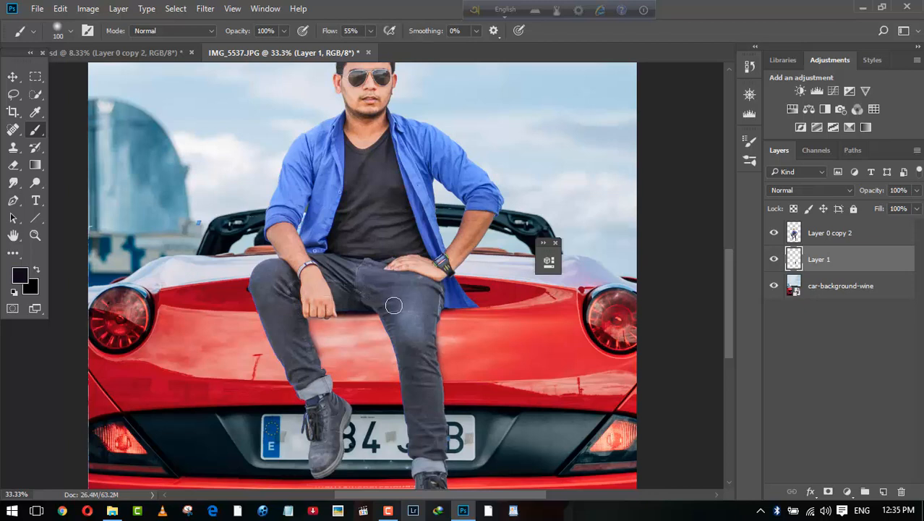
pyautogui.hotkey('ctrl', 'z')
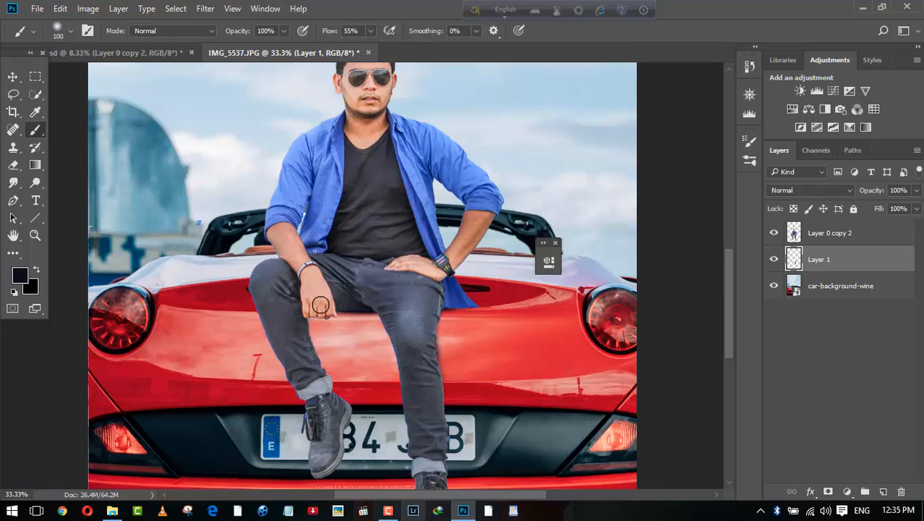
pyautogui.moveTo(321, 305)
pyautogui.mouseDown()
pyautogui.moveTo(302, 325)
pyautogui.moveTo(316, 376)
pyautogui.moveTo(292, 316)
pyautogui.moveTo(310, 379)
pyautogui.moveTo(266, 321)
pyautogui.moveTo(298, 372)
pyautogui.moveTo(289, 362)
pyautogui.mouseUp()
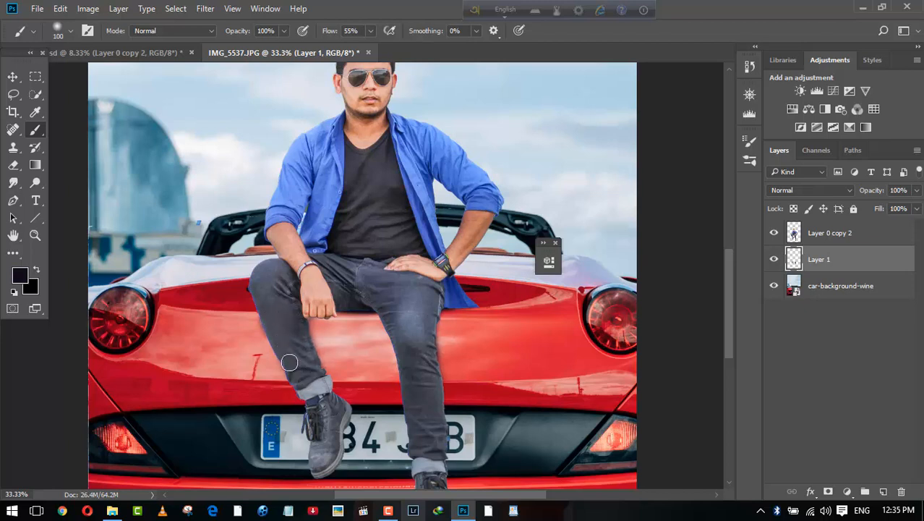
pyautogui.scroll(-1, 311, 387)
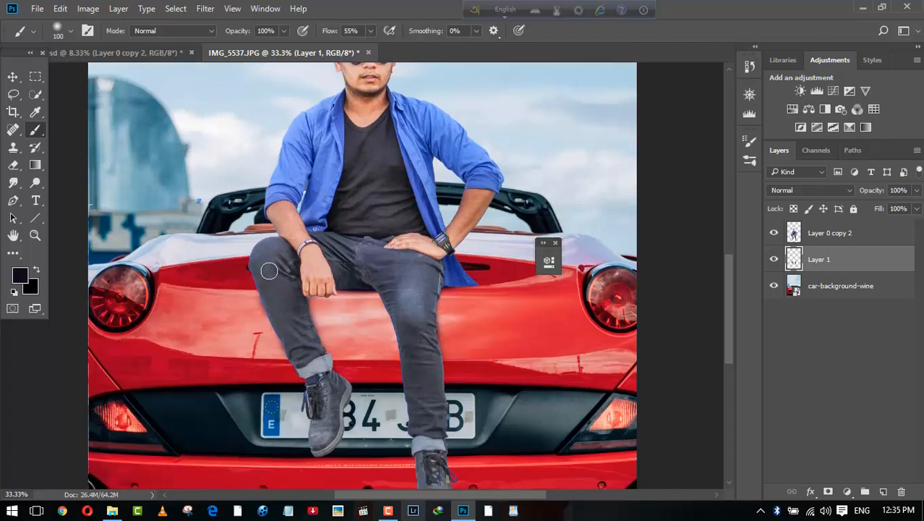
pyautogui.moveTo(269, 270)
pyautogui.mouseDown()
pyautogui.moveTo(262, 265)
pyautogui.moveTo(263, 285)
pyautogui.moveTo(259, 274)
pyautogui.mouseUp()
# Step: Lasso the man's raised lower leg and shoe on Layer 0 copy 2, shift the piece slightly down and right, and deselect
pyautogui.click(12, 166)
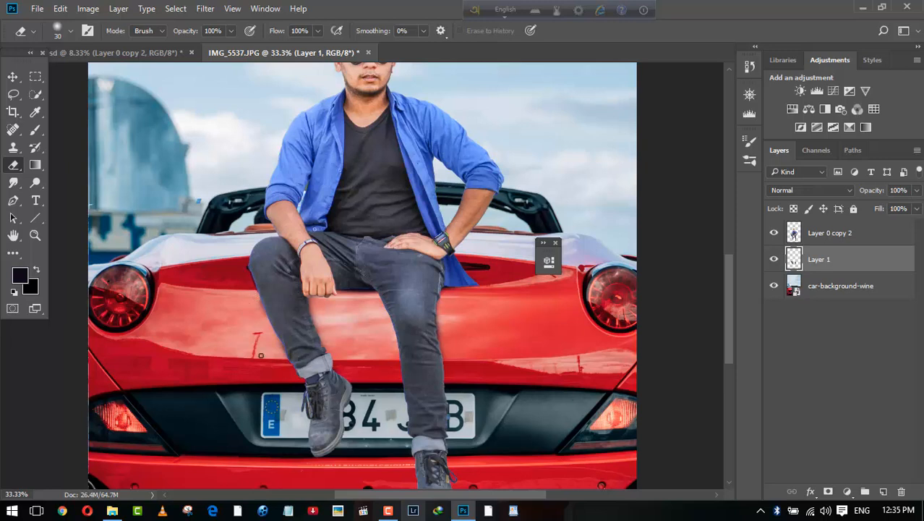
pyautogui.scroll(-2, 261, 355)
pyautogui.click(842, 239)
pyautogui.click(13, 94)
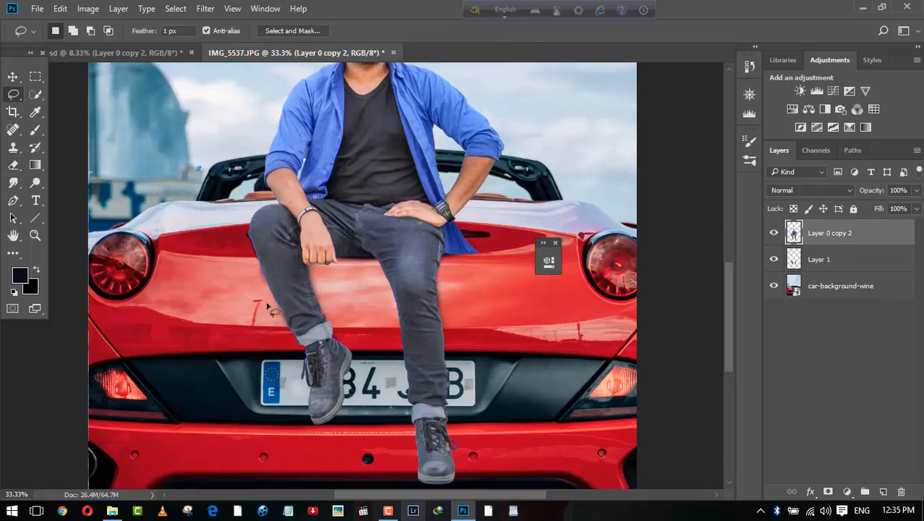
pyautogui.scroll(-3, 336, 282)
pyautogui.moveTo(325, 245)
pyautogui.mouseDown()
pyautogui.moveTo(253, 318)
pyautogui.moveTo(340, 396)
pyautogui.moveTo(370, 267)
pyautogui.moveTo(318, 259)
pyautogui.moveTo(319, 233)
pyautogui.mouseUp()
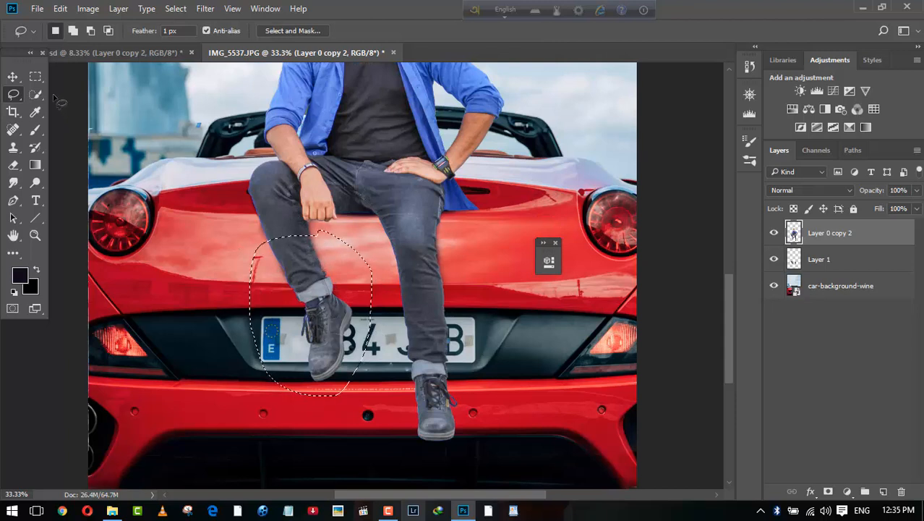
pyautogui.press('v')
pyautogui.moveTo(313, 287); pyautogui.dragTo(317, 296)
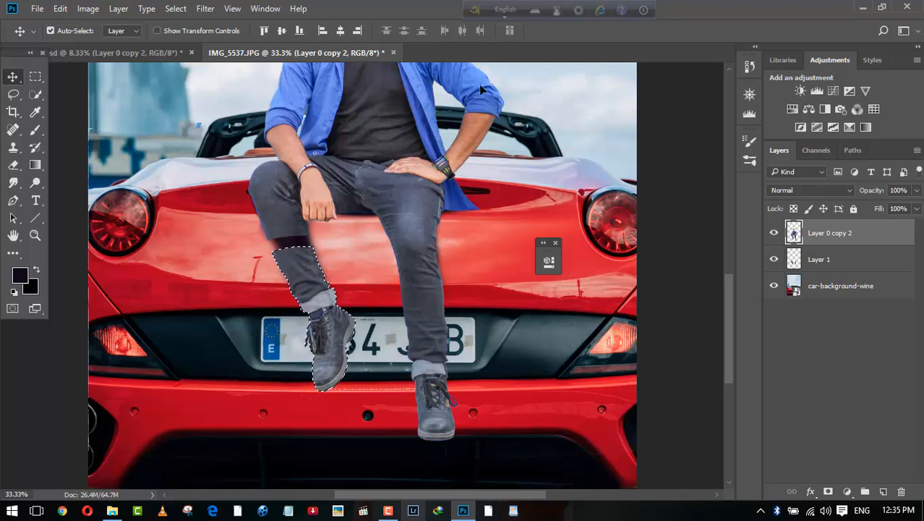
pyautogui.hotkey('ctrl', 'd')
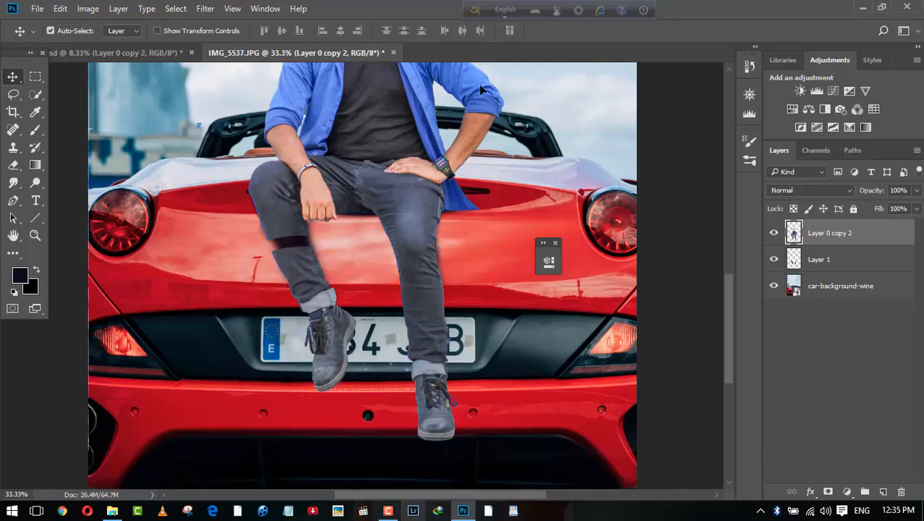
# Step: Lasso a patch of trouser fabric just above the gap in the raised leg
pyautogui.click(13, 94)
pyautogui.moveTo(253, 232)
pyautogui.mouseDown()
pyautogui.moveTo(279, 213)
pyautogui.moveTo(299, 215)
pyautogui.moveTo(311, 235)
pyautogui.moveTo(279, 245)
pyautogui.moveTo(253, 232)
pyautogui.mouseUp()
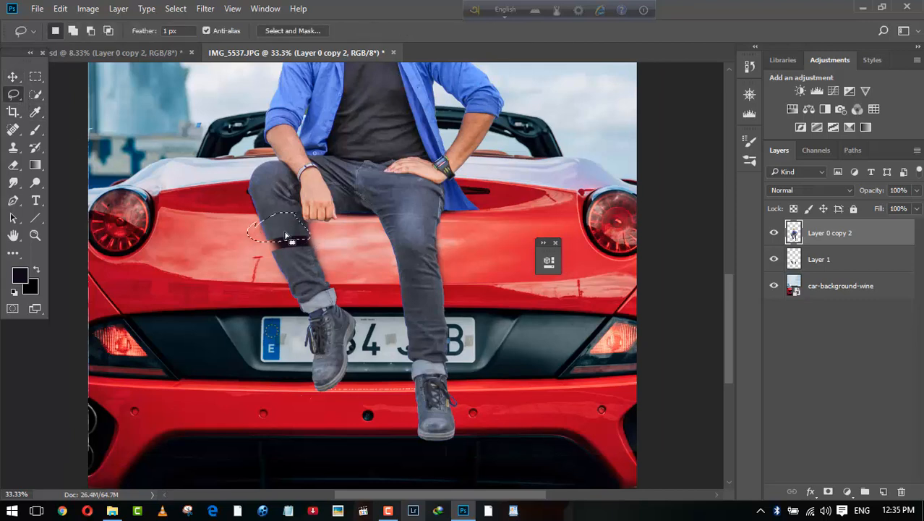
pyautogui.rightClick(287, 236)
pyautogui.click(87, 15)
pyautogui.click(54, 11)
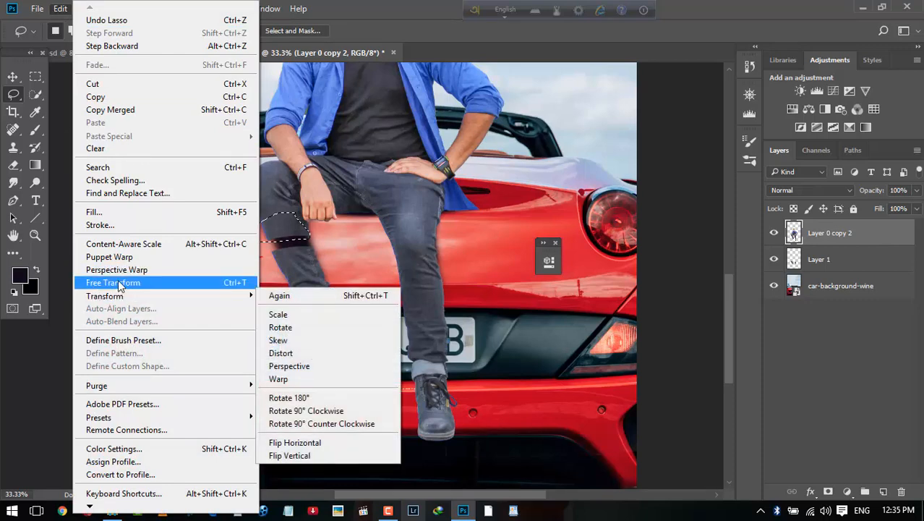
pyautogui.click(113, 244)
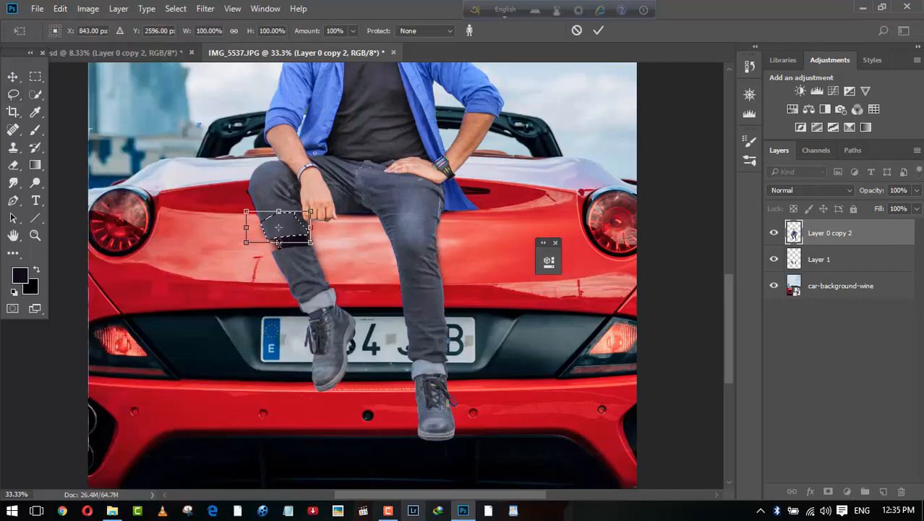
pyautogui.moveTo(279, 245); pyautogui.dragTo(278, 262)
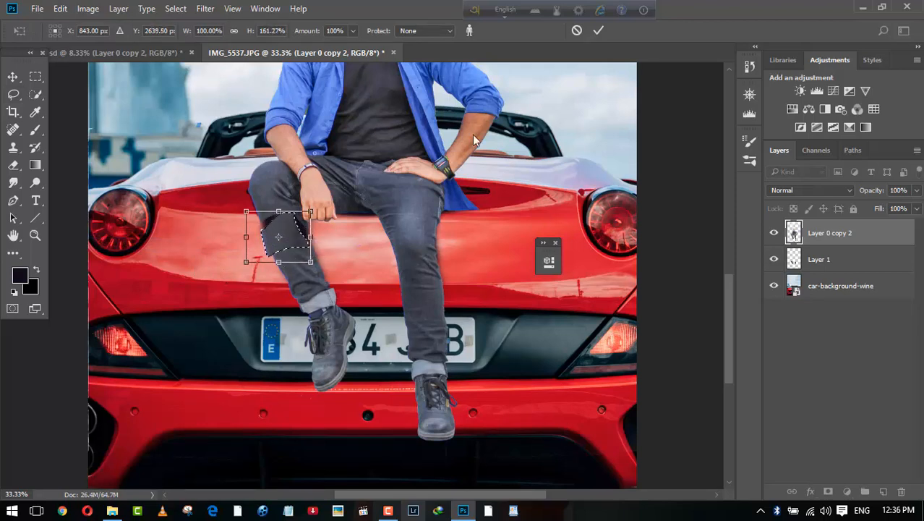
pyautogui.click(577, 31)
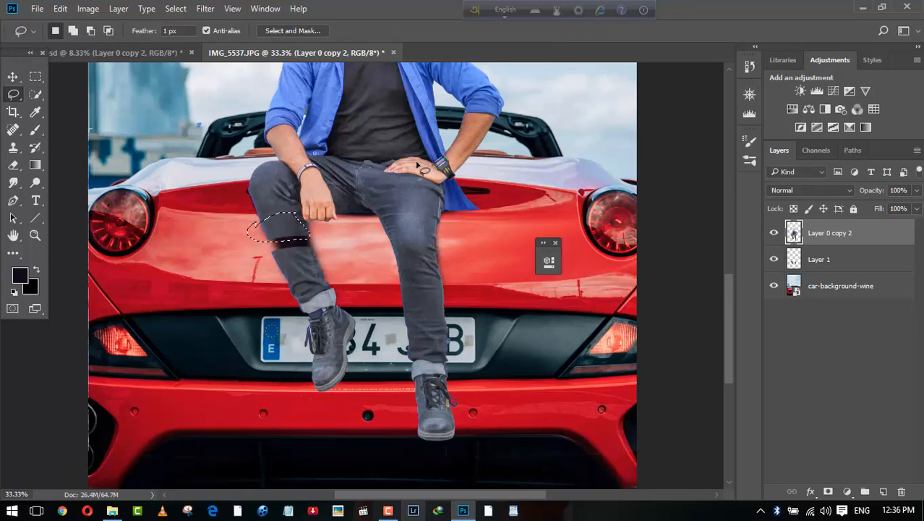
# Step: Copy the lassoed trouser patch to its own layer, move it over the leg gap and merge it down into Layer 0 copy 2
pyautogui.hotkey('ctrl', 'j')
pyautogui.click(10, 76)
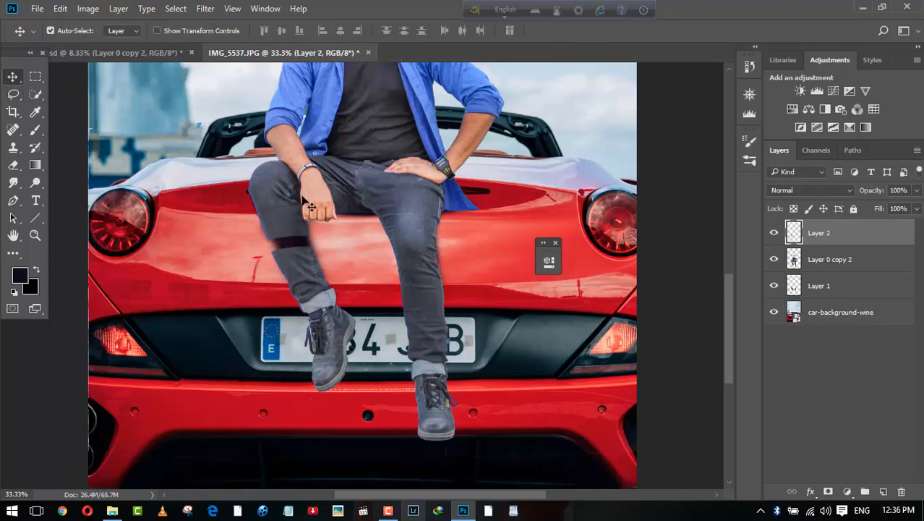
pyautogui.moveTo(283, 231); pyautogui.dragTo(288, 242)
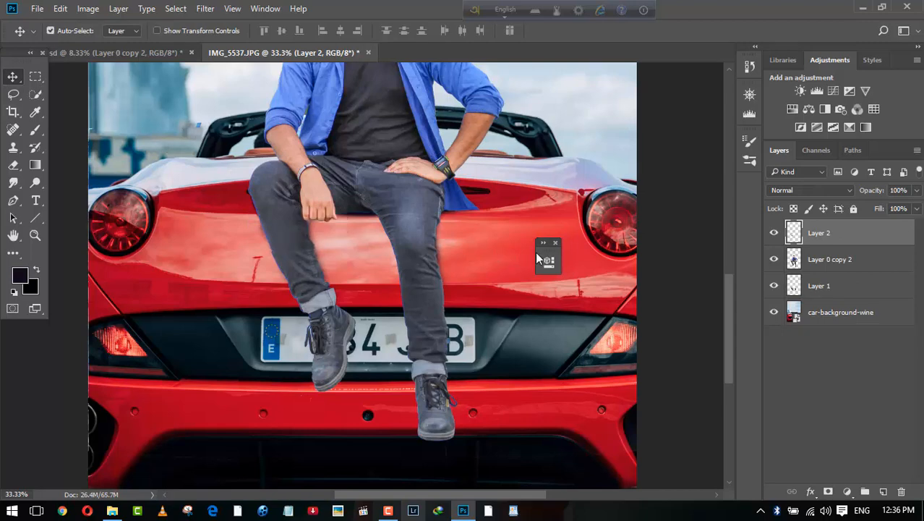
pyautogui.rightClick(813, 241)
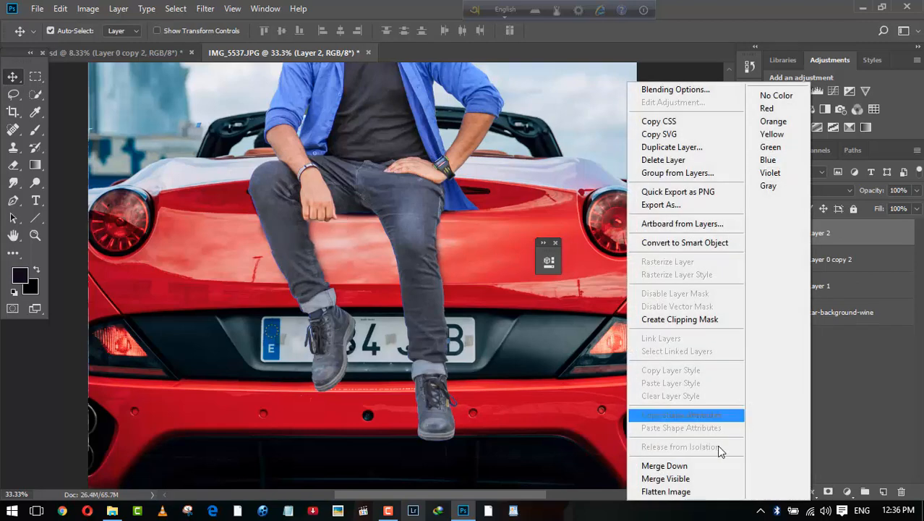
pyautogui.click(684, 466)
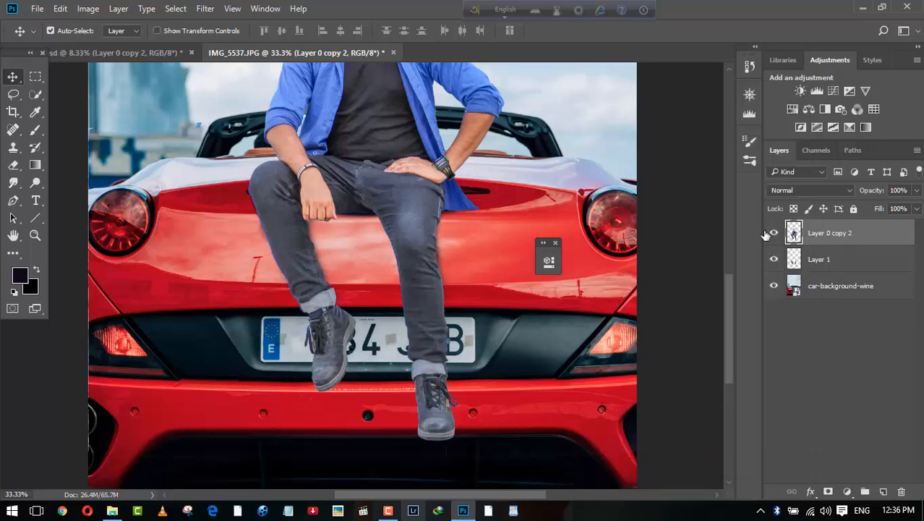
# Step: Add a new empty layer and place it directly beneath Layer 0 copy 2
pyautogui.click(36, 128)
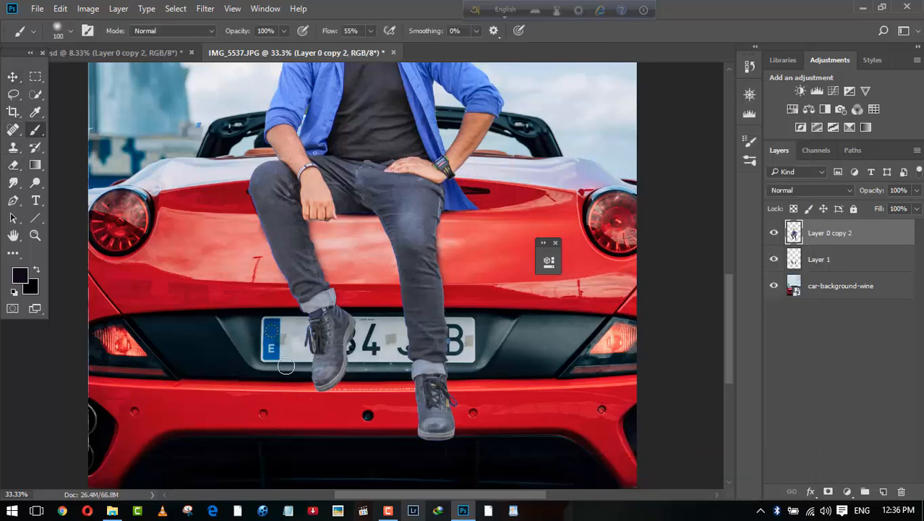
pyautogui.click(882, 491)
pyautogui.moveTo(815, 238); pyautogui.dragTo(817, 261)
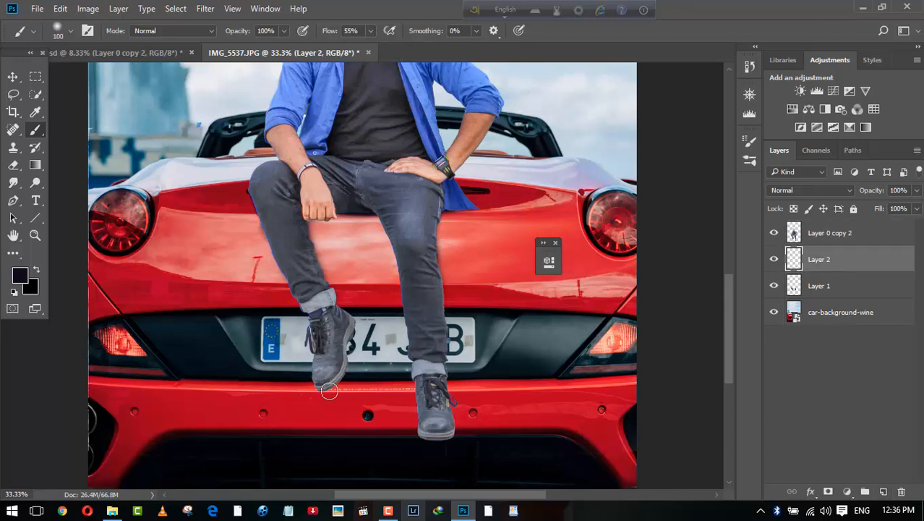
# Step: Paint a soft dark shadow along the bumper edge beneath the raised shoe on Layer 2, using a 45 px brush
pyautogui.press('[')
pyautogui.press('[')
pyautogui.press('[')
pyautogui.press('[')
pyautogui.press('[')
pyautogui.moveTo(327, 388); pyautogui.dragTo(360, 388)
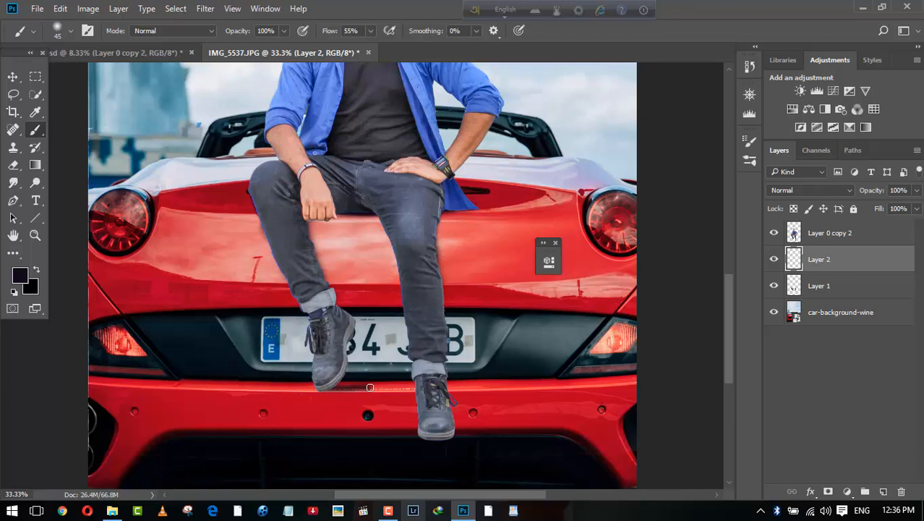
# Step: Squash the shoe shadow on Layer 2 to 56.01% height with a -4.08 horizontal skew
pyautogui.click(12, 76)
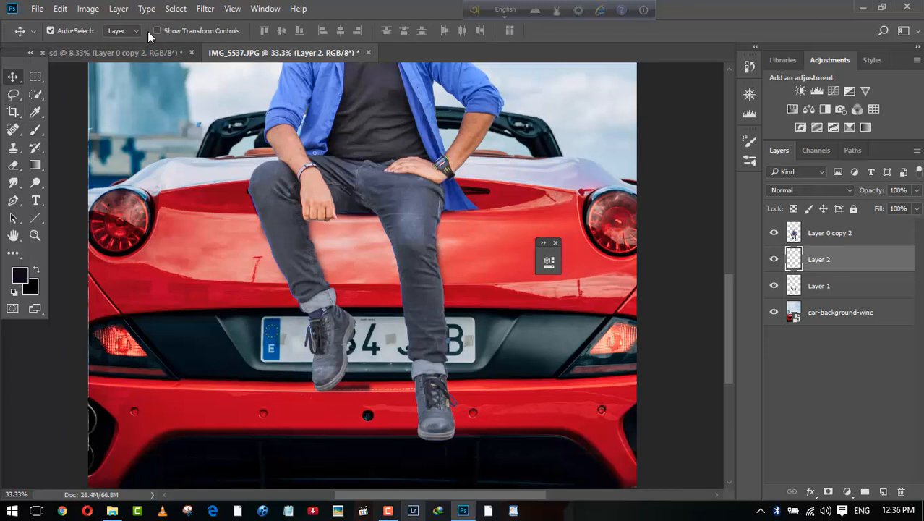
pyautogui.click(157, 31)
pyautogui.moveTo(344, 379); pyautogui.dragTo(361, 391)
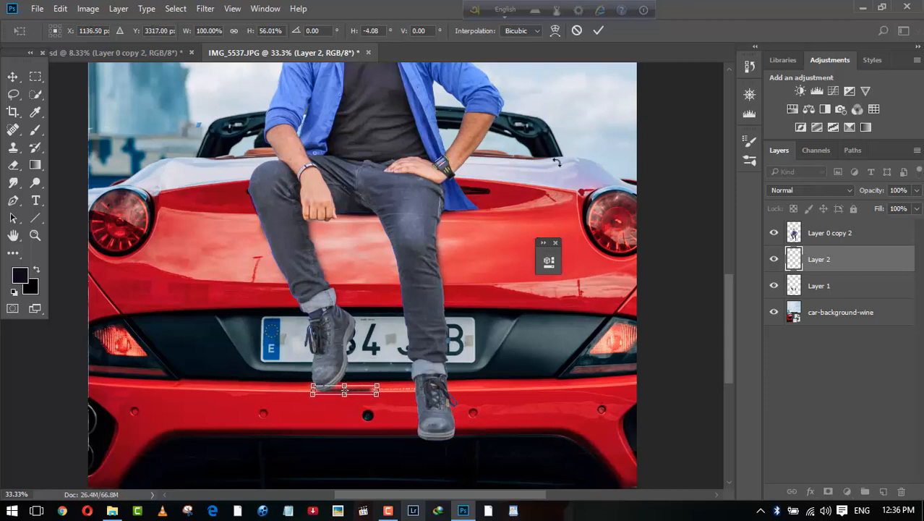
pyautogui.click(597, 30)
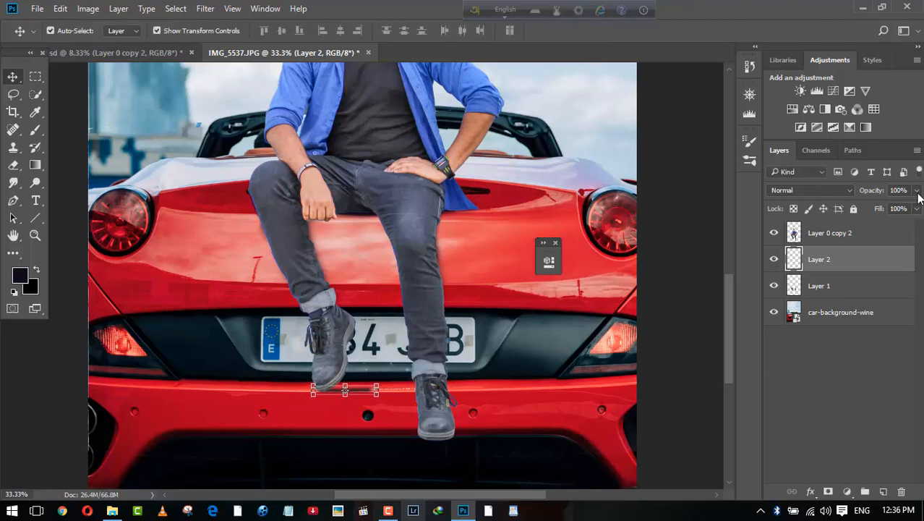
# Step: Lower the opacity of the shoe shadow on Layer 2 to 57% and hide the transform controls
pyautogui.click(917, 190)
pyautogui.moveTo(914, 208); pyautogui.dragTo(900, 209)
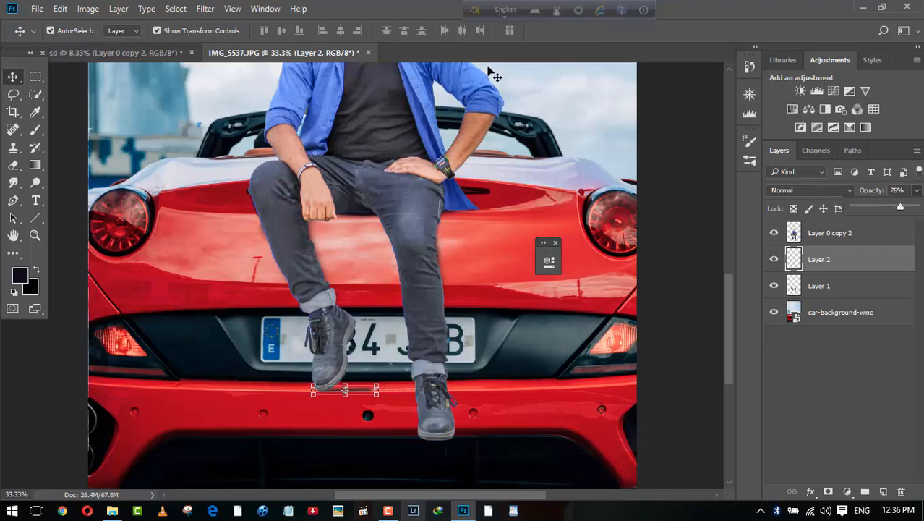
pyautogui.click(155, 32)
pyautogui.click(37, 131)
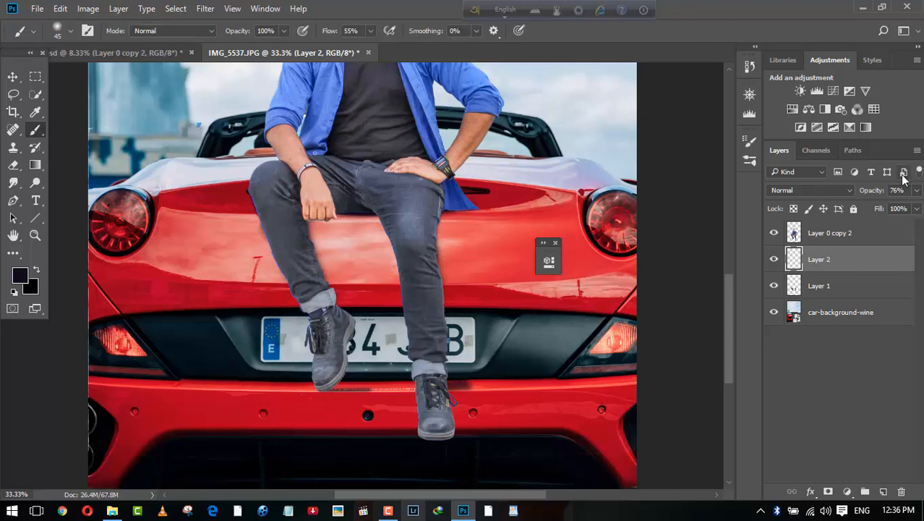
pyautogui.click(916, 190)
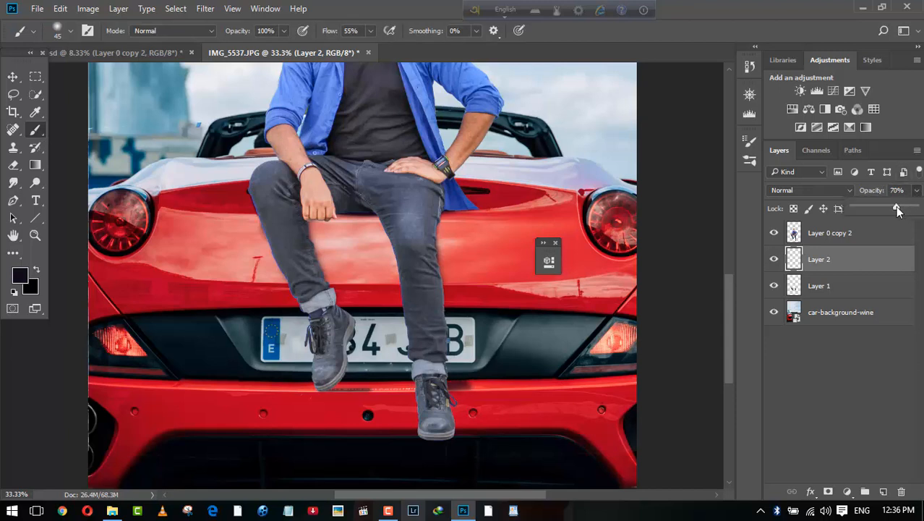
pyautogui.moveTo(897, 208); pyautogui.dragTo(882, 210)
pyautogui.hotkey('ctrl', '-')
pyautogui.hotkey('ctrl', '-')
pyautogui.hotkey('ctrl', '-')
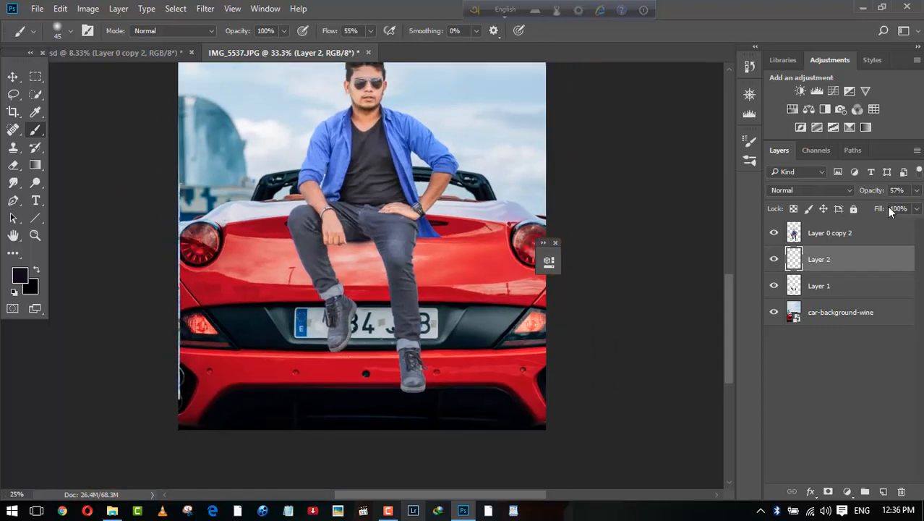
pyautogui.hotkey('ctrl', '+')
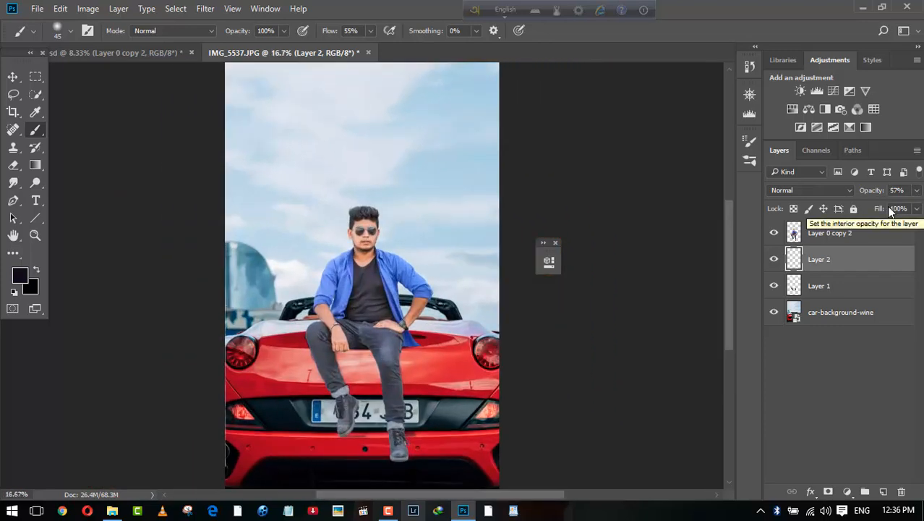
# Step: Select Layer 0 copy 2, Layer 2 and Layer 1 together and shift them slightly up and left on the car
pyautogui.keyDown('shift'); pyautogui.click(843, 234); pyautogui.keyUp('shift')
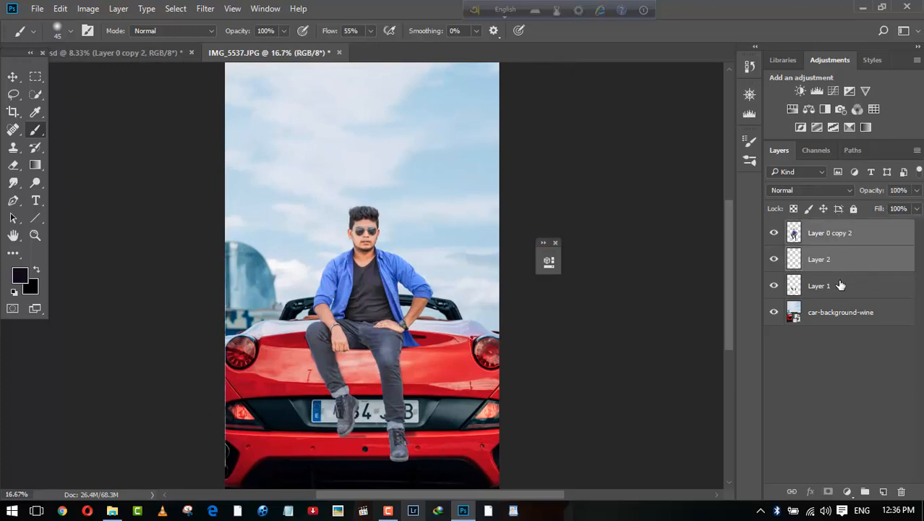
pyautogui.keyDown('shift'); pyautogui.click(840, 285); pyautogui.keyUp('shift')
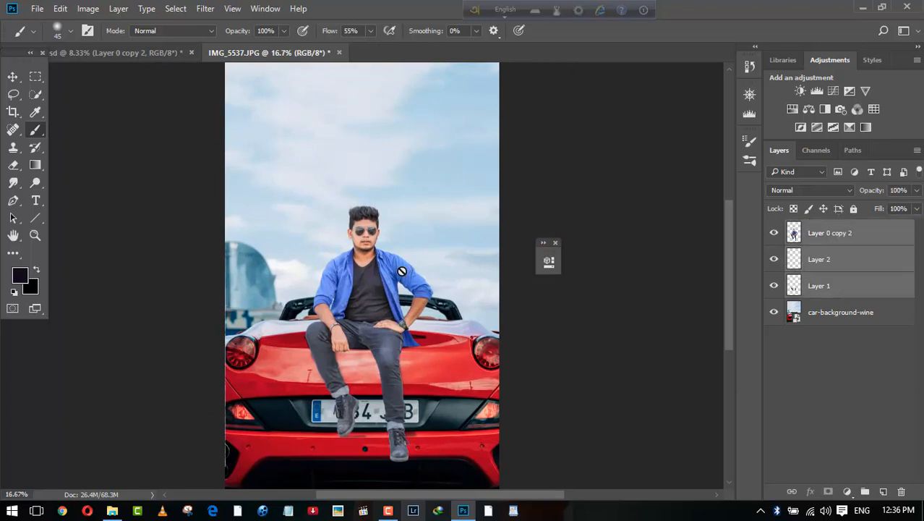
pyautogui.click(13, 76)
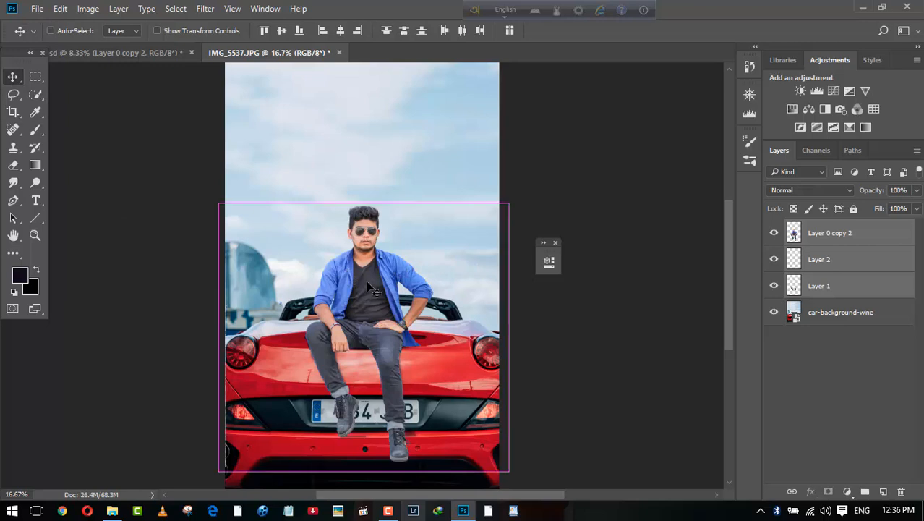
pyautogui.moveTo(365, 282); pyautogui.dragTo(364, 279)
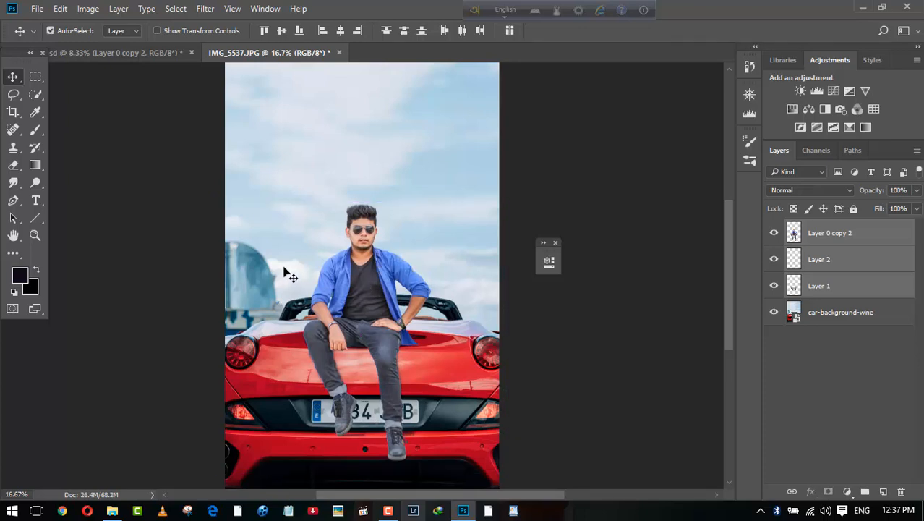
pyautogui.hotkey('shift', 'Down')
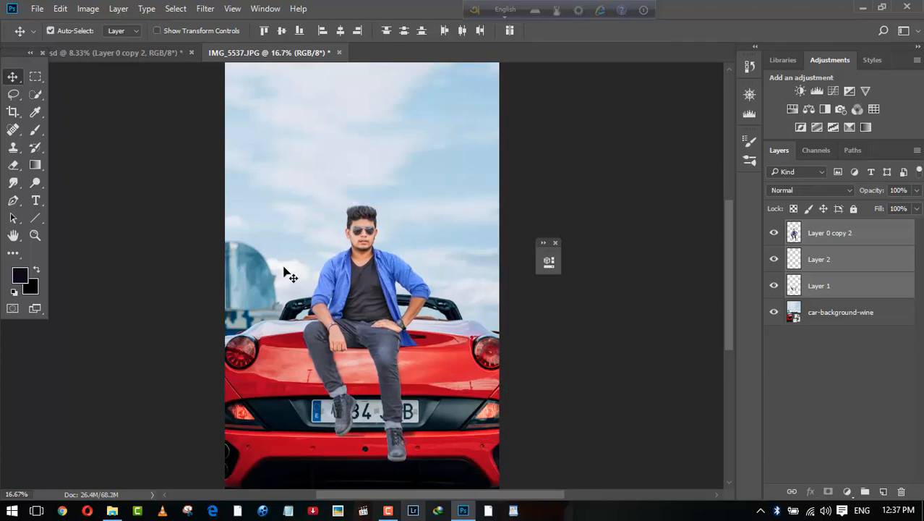
pyautogui.hotkey('shift', 'Up')
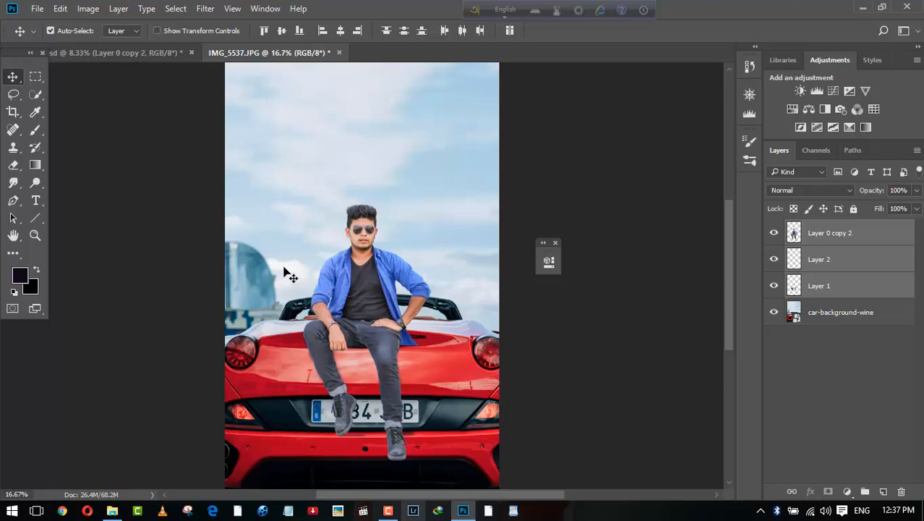
# Step: Merge the three selected layers into one, and stamp all visible layers into a new layer on top
pyautogui.rightClick(821, 246)
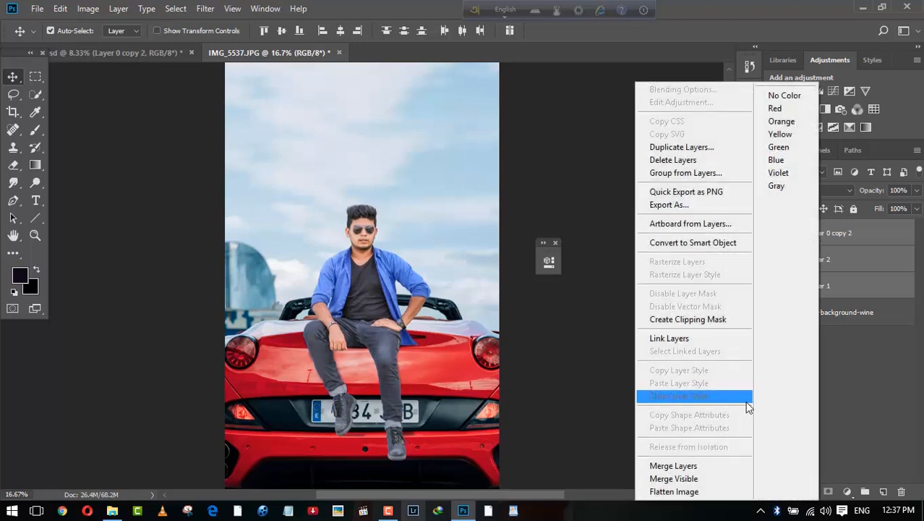
pyautogui.click(655, 465)
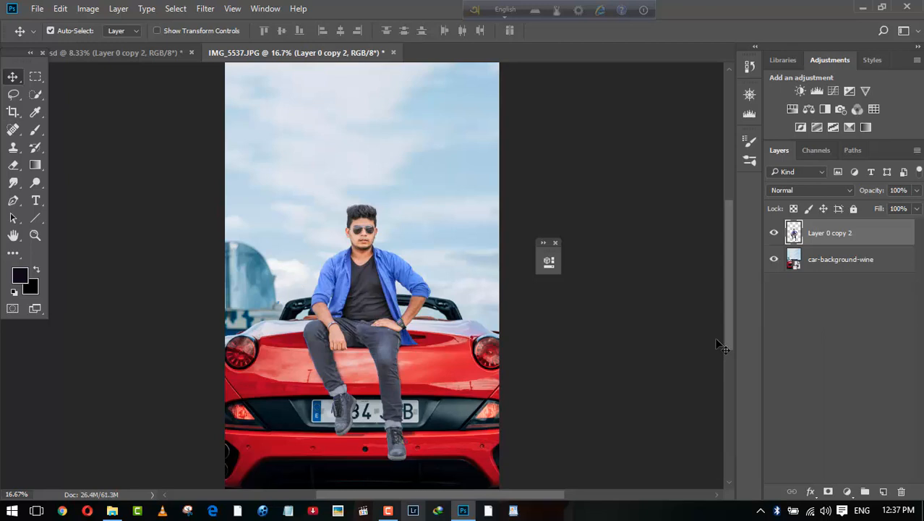
pyautogui.hotkey('ctrl', '-')
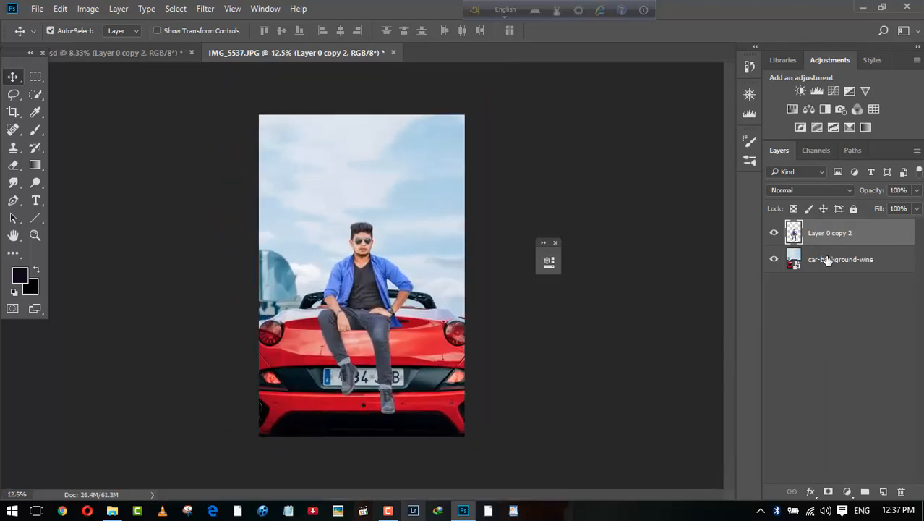
pyautogui.press('ctrl')
pyautogui.hotkey('ctrl', 'shift', 'alt', 'e')
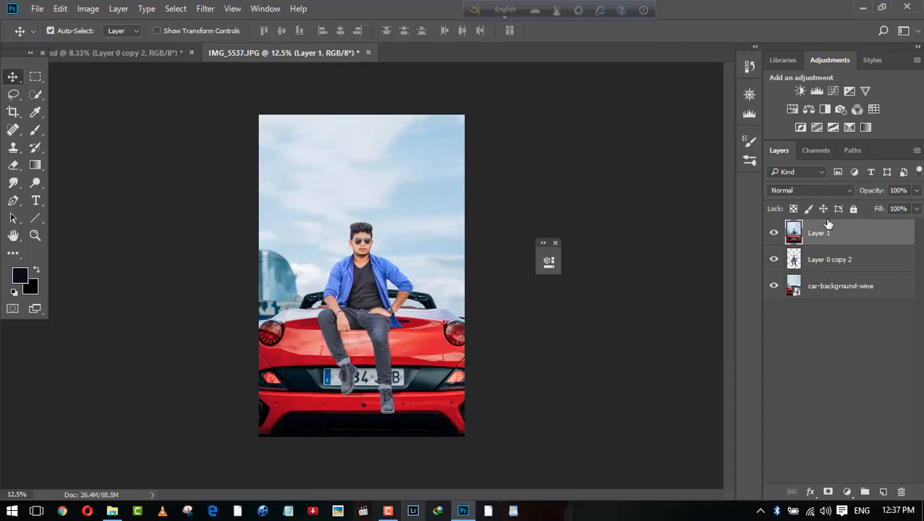
pyautogui.click(388, 511)
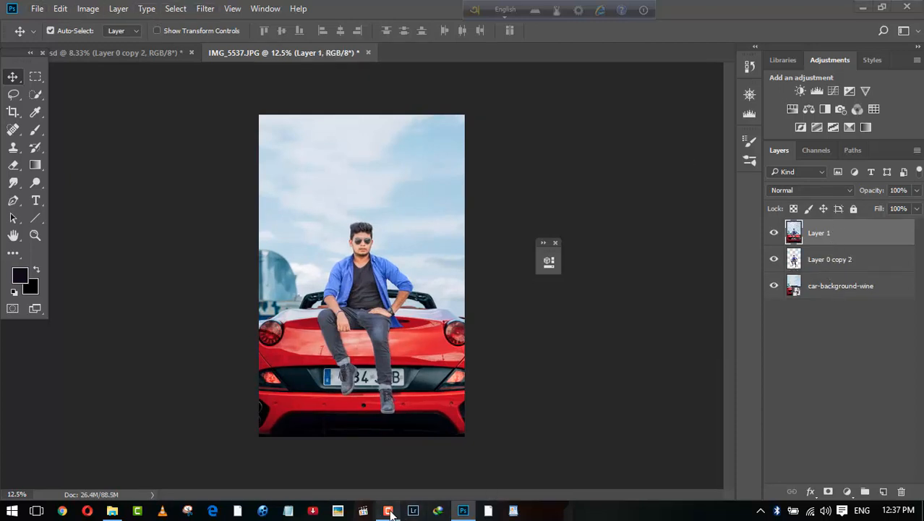
pyautogui.click(894, 413)
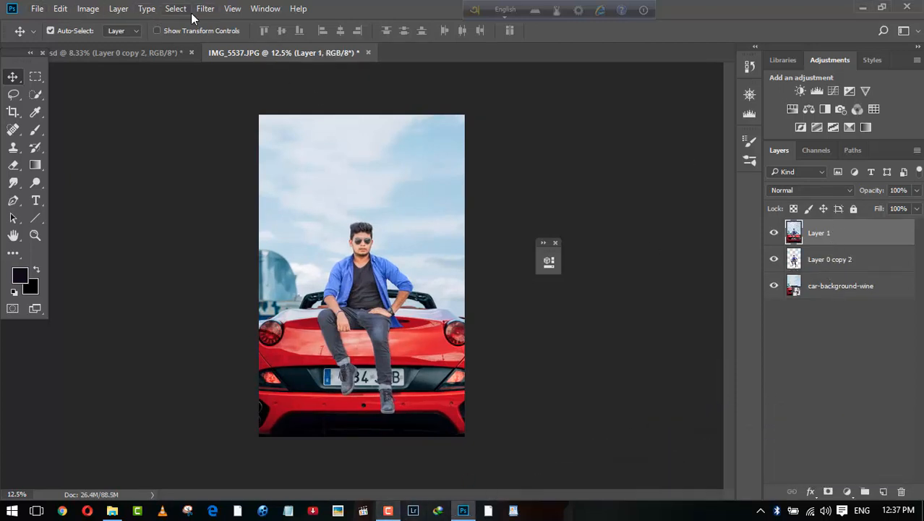
# Step: Apply the Camera Raw Filter to Layer 1 with Highlights -42, Shadows +8, Blacks -32 and Clarity +28
pyautogui.click(204, 9)
pyautogui.click(216, 88)
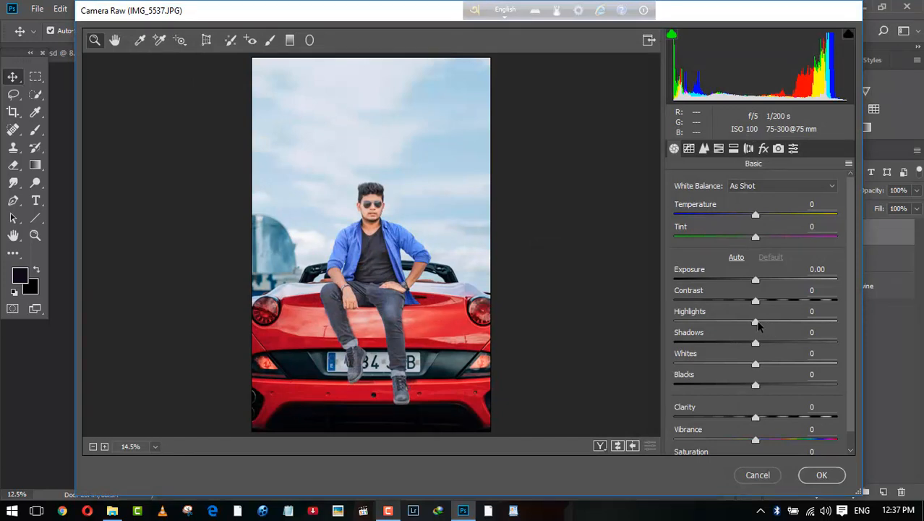
pyautogui.moveTo(754, 322); pyautogui.dragTo(762, 342)
pyautogui.moveTo(754, 386); pyautogui.dragTo(730, 385)
pyautogui.moveTo(758, 422); pyautogui.dragTo(780, 422)
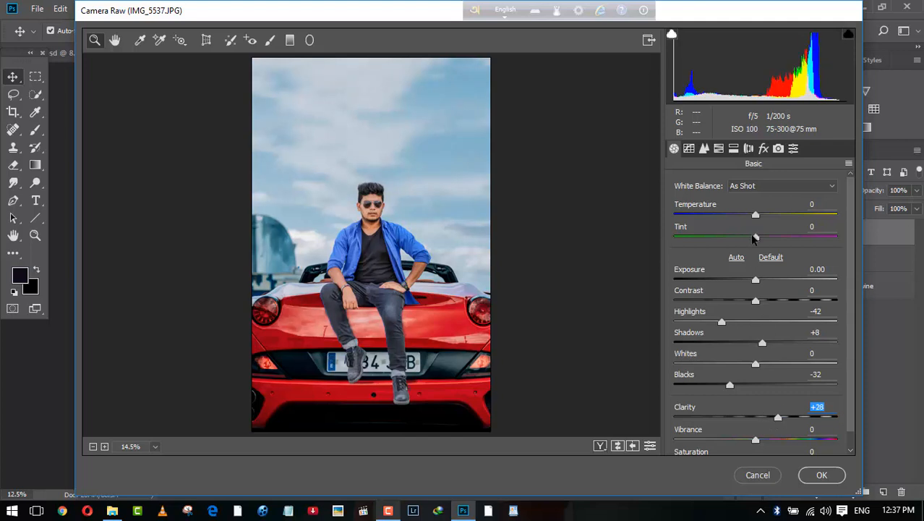
# Step: Set the Temperature to -2, keep Tint at 0, and set Contrast to +15 and Blacks to -19
pyautogui.moveTo(754, 217); pyautogui.dragTo(753, 214)
pyautogui.moveTo(755, 237)
pyautogui.mouseDown()
pyautogui.moveTo(767, 237)
pyautogui.moveTo(747, 238)
pyautogui.mouseUp()
pyautogui.write('0')
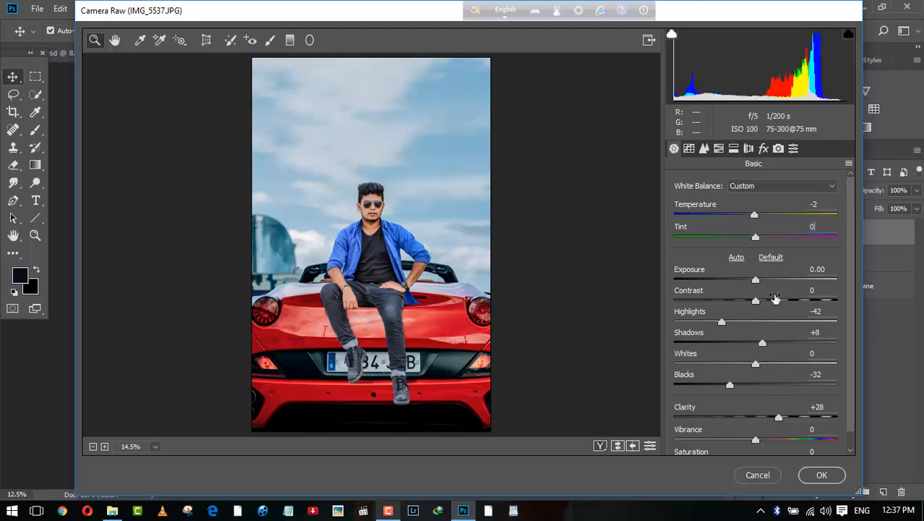
pyautogui.moveTo(756, 299); pyautogui.dragTo(769, 302)
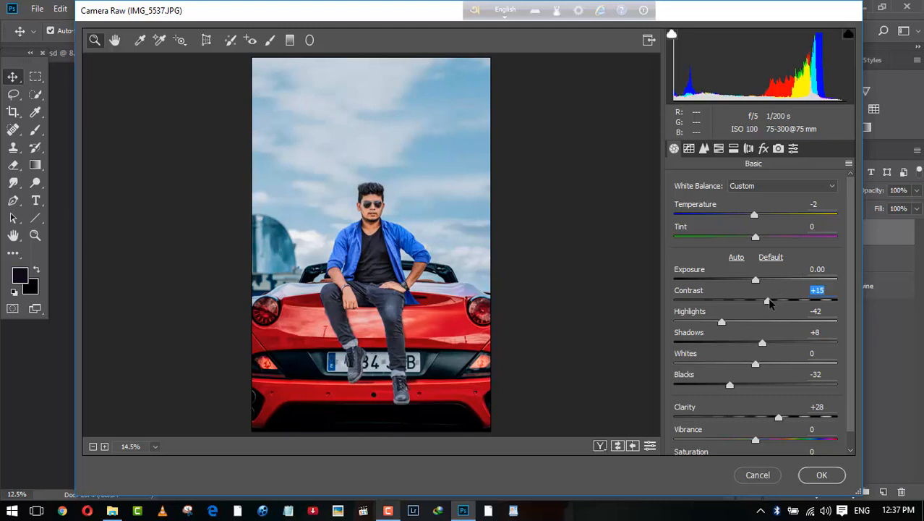
pyautogui.moveTo(729, 384); pyautogui.dragTo(724, 385)
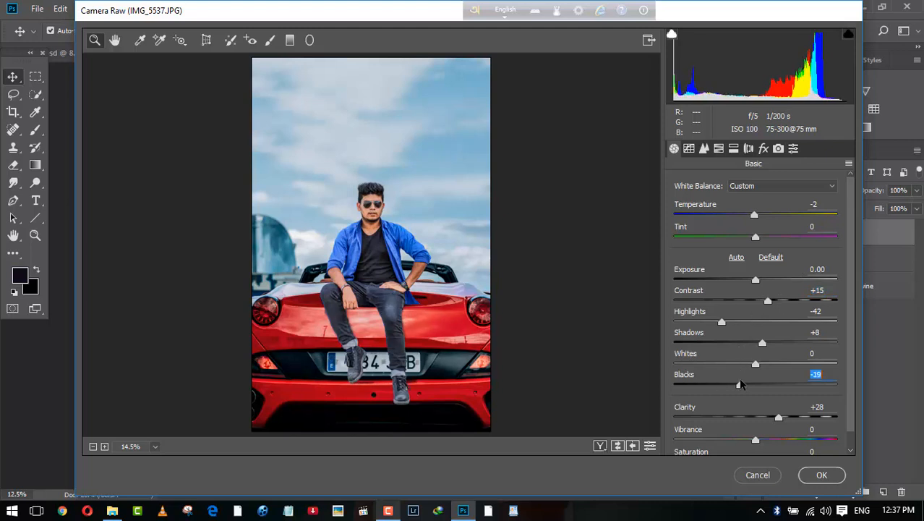
# Step: Raise the sharpening amount and the luminance noise reduction slightly in the detail adjustments
pyautogui.click(703, 148)
pyautogui.moveTo(700, 204); pyautogui.dragTo(716, 205)
pyautogui.moveTo(686, 317); pyautogui.dragTo(704, 318)
# Step: Set the HSL luminance of Oranges to +12 and of Reds to -3
pyautogui.click(718, 150)
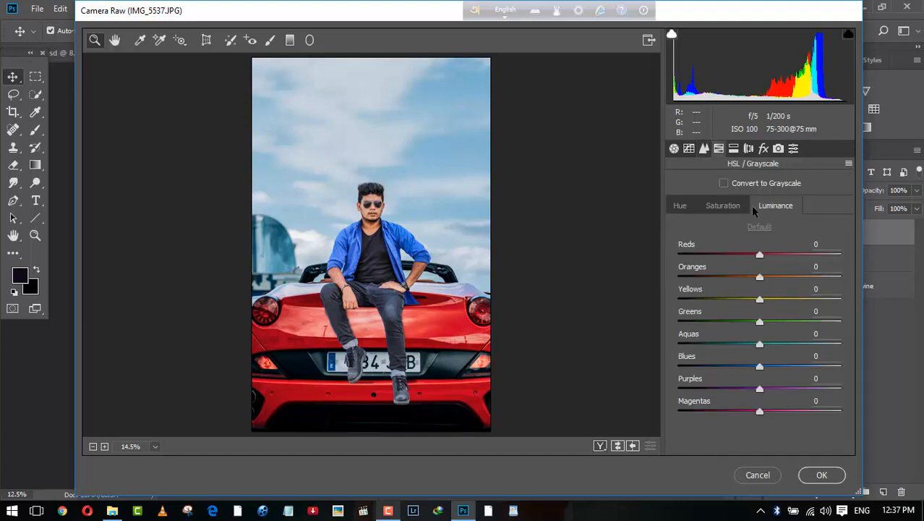
pyautogui.click(759, 281)
pyautogui.moveTo(767, 282); pyautogui.dragTo(748, 254)
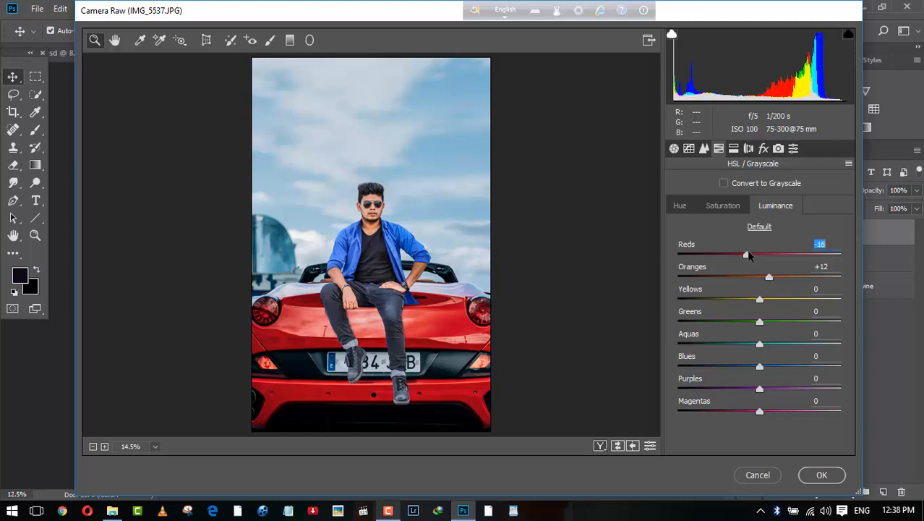
# Step: Shift the HSL hue of Reds to +33 and of Blues to -23, and lower the Oranges saturation to -11
pyautogui.click(725, 206)
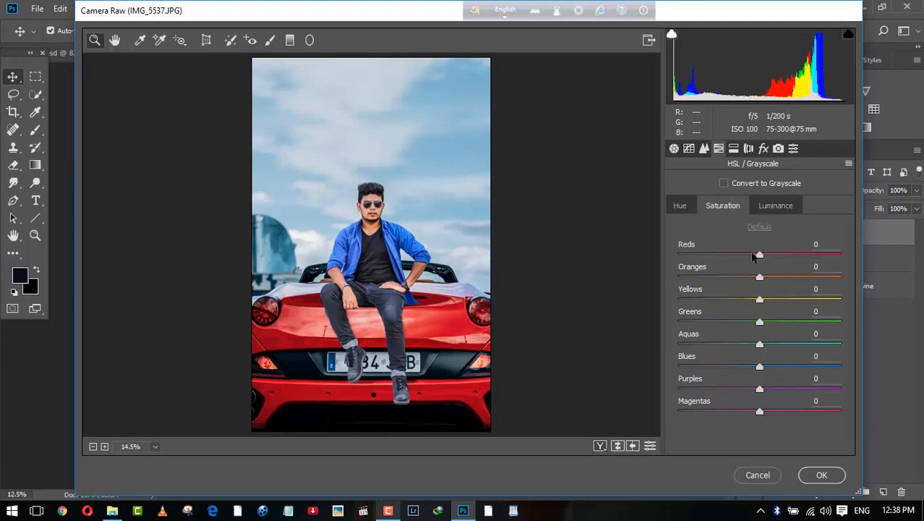
pyautogui.click(680, 206)
pyautogui.moveTo(760, 255); pyautogui.dragTo(788, 253)
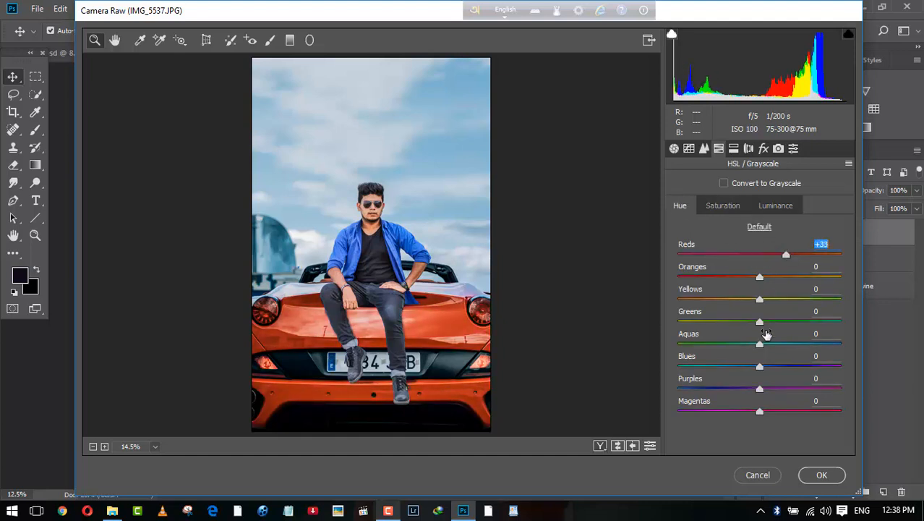
pyautogui.click(726, 207)
pyautogui.moveTo(760, 277)
pyautogui.mouseDown()
pyautogui.moveTo(784, 276)
pyautogui.moveTo(751, 273)
pyautogui.mouseUp()
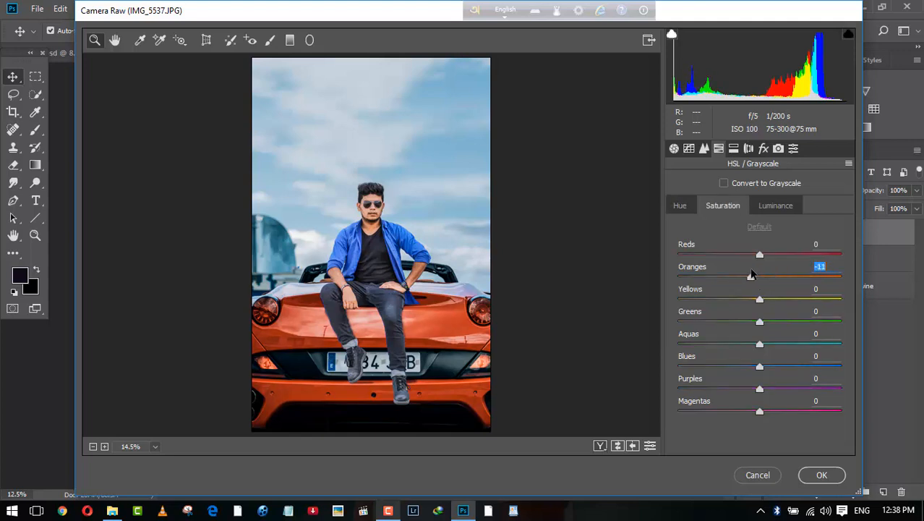
pyautogui.click(681, 205)
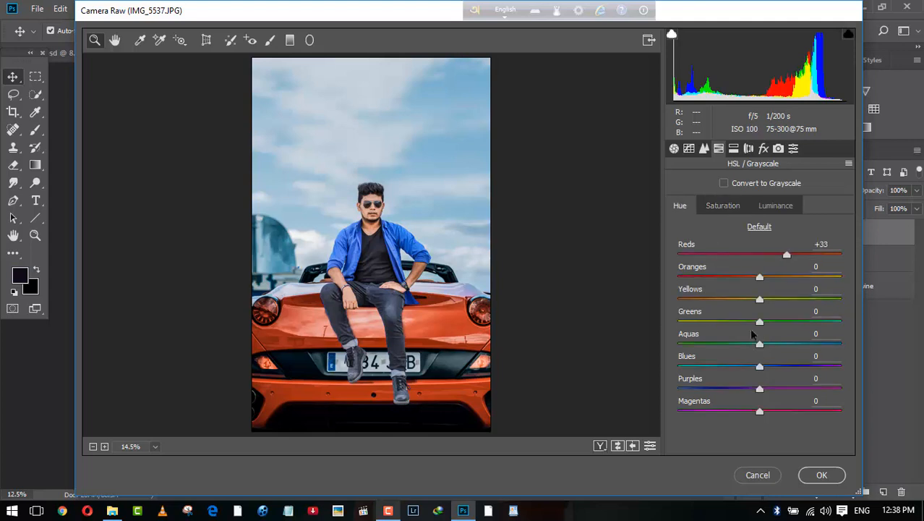
pyautogui.moveTo(759, 366); pyautogui.dragTo(741, 364)
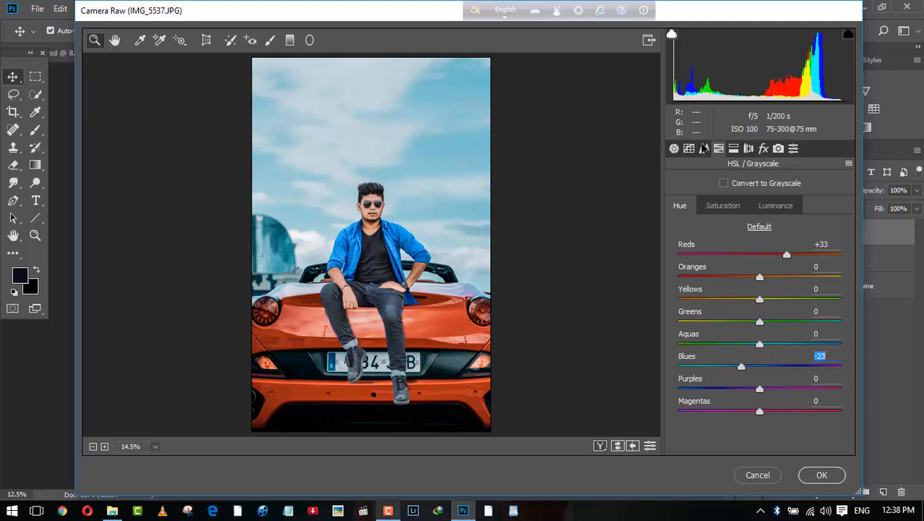
# Step: Fine-tune the Highlights to -43 in the basic adjustments
pyautogui.click(676, 148)
pyautogui.click(722, 321)
pyautogui.moveTo(724, 323)
pyautogui.mouseDown()
pyautogui.moveTo(731, 322)
pyautogui.moveTo(692, 311)
pyautogui.moveTo(719, 309)
pyautogui.mouseUp()
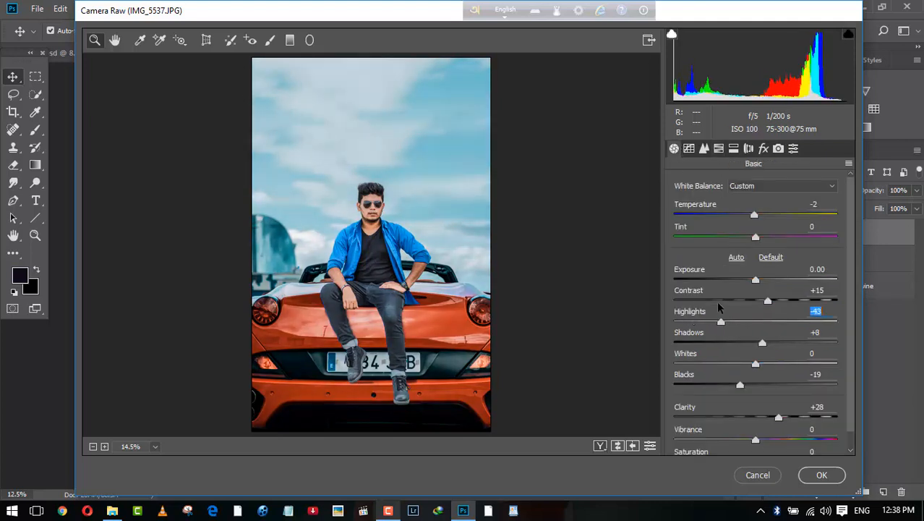
# Step: Set Dehaze to +17 and add a post-crop vignette with an amount of -19
pyautogui.click(763, 148)
pyautogui.moveTo(759, 205); pyautogui.dragTo(769, 206)
pyautogui.moveTo(755, 373); pyautogui.dragTo(738, 370)
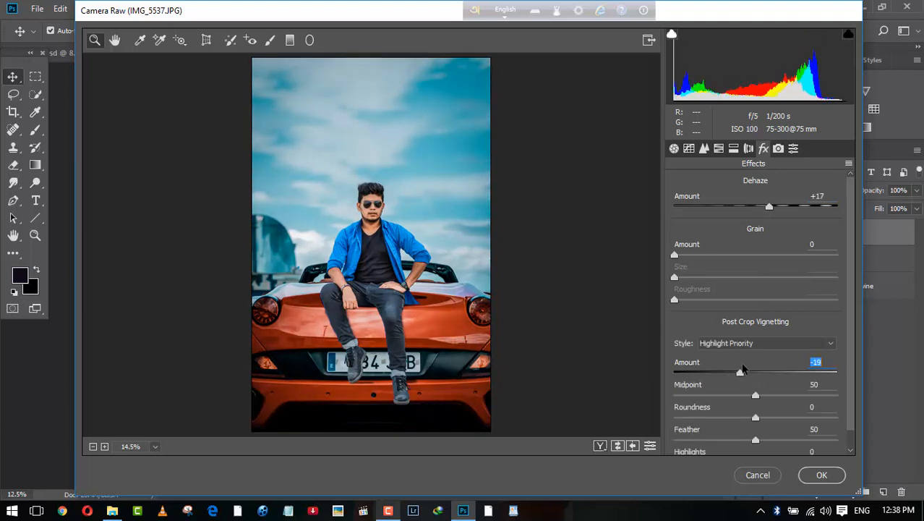
# Step: Try a Blue Primary hue of +21 and saturation of +30 in the camera calibration
pyautogui.click(778, 148)
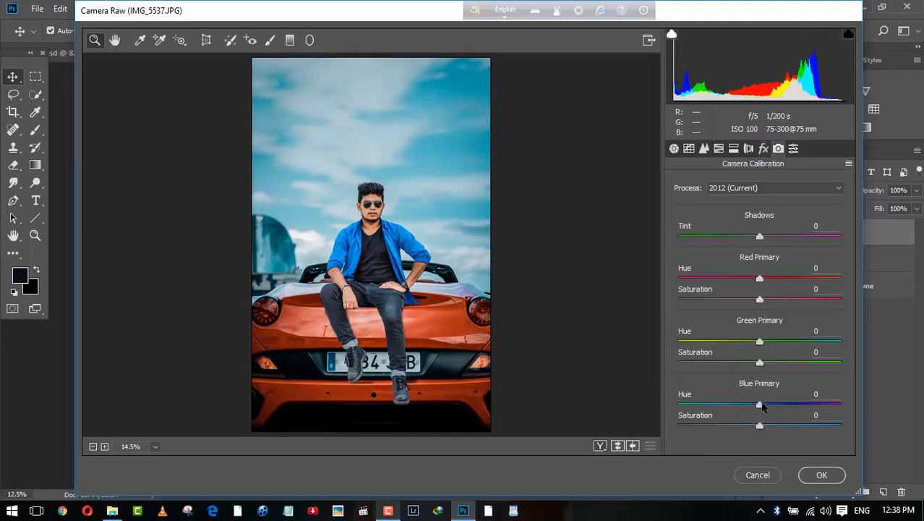
pyautogui.moveTo(768, 403); pyautogui.dragTo(775, 399)
pyautogui.click(764, 403)
pyautogui.click(776, 402)
pyautogui.moveTo(760, 425); pyautogui.dragTo(761, 425)
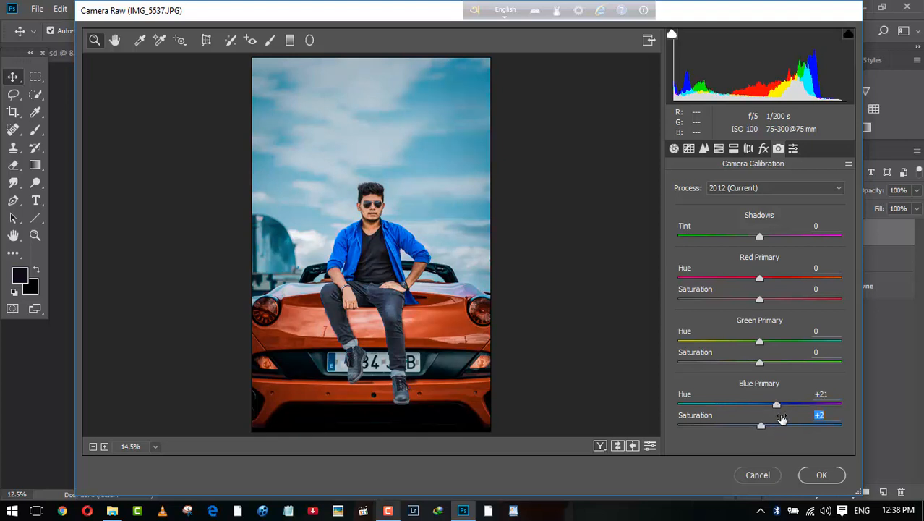
pyautogui.click(781, 421)
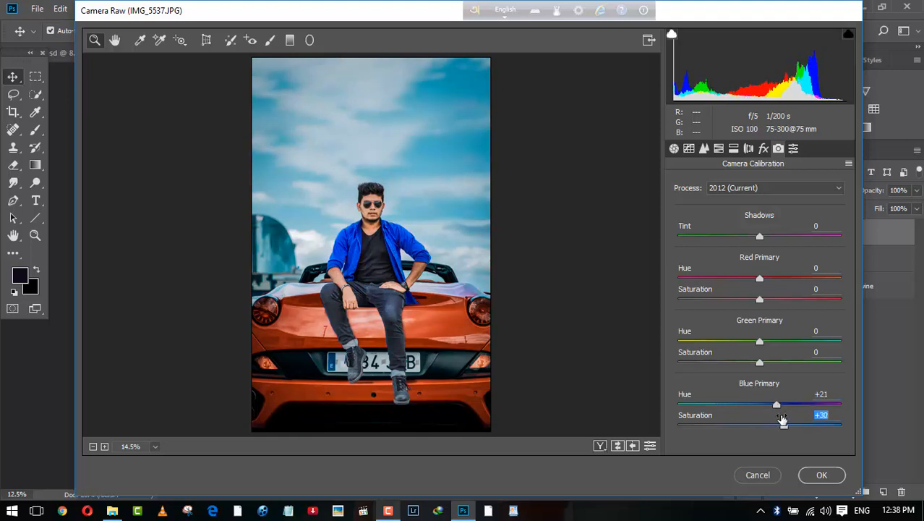
# Step: Try a Blue Primary hue of +33 with a saturation of -17
pyautogui.click(732, 422)
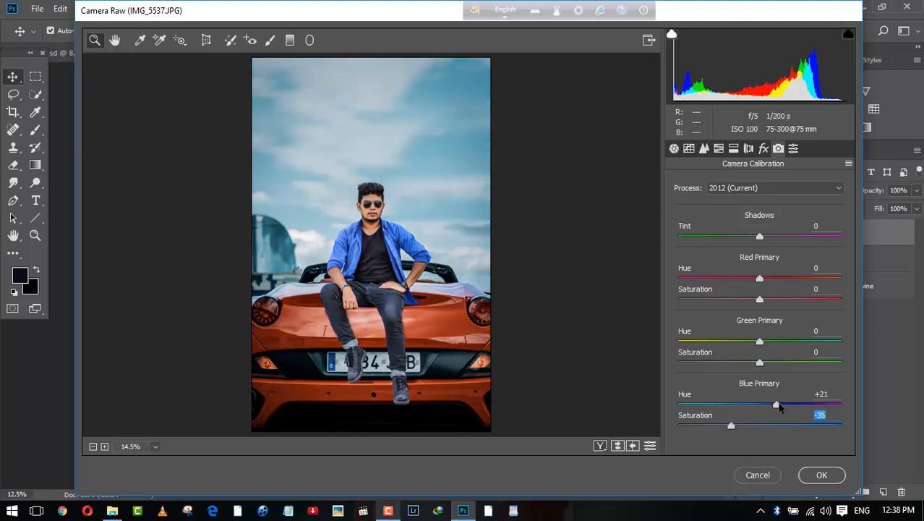
pyautogui.click(778, 405)
pyautogui.click(788, 405)
pyautogui.click(732, 427)
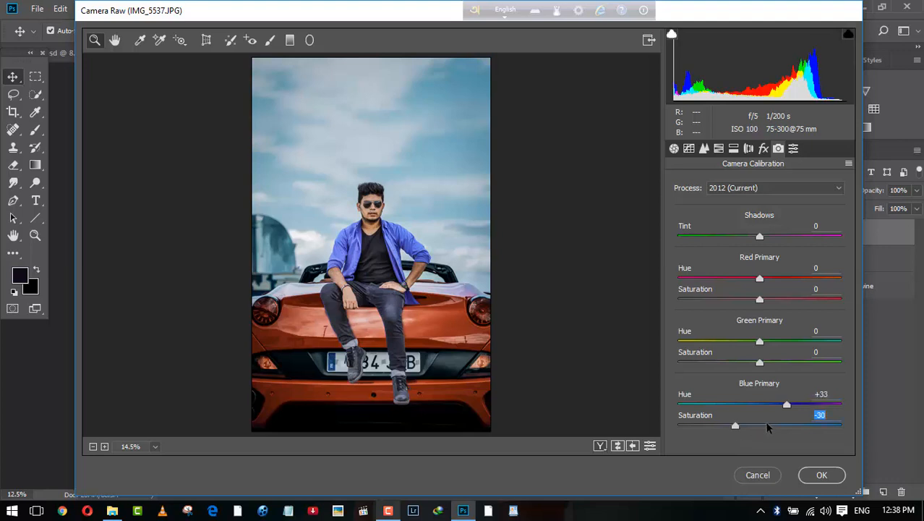
pyautogui.click(765, 426)
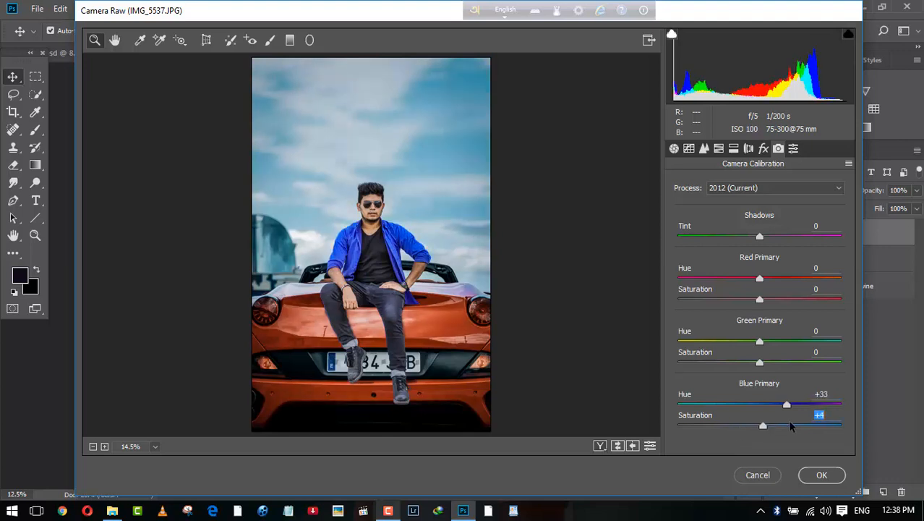
pyautogui.click(748, 427)
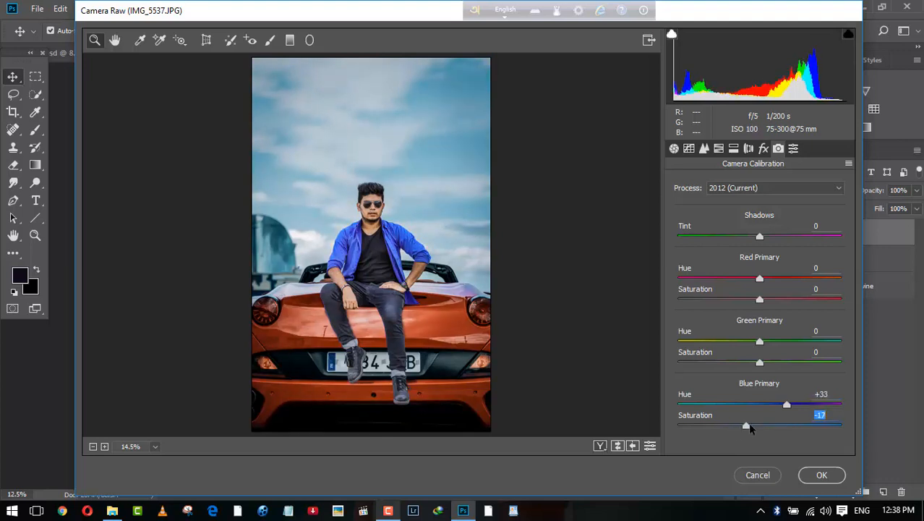
# Step: Set the camera calibration's Red Primary to hue -8 and saturation -19, and its Blue Primary to hue +23 and saturation +10
pyautogui.click(761, 299)
pyautogui.click(790, 298)
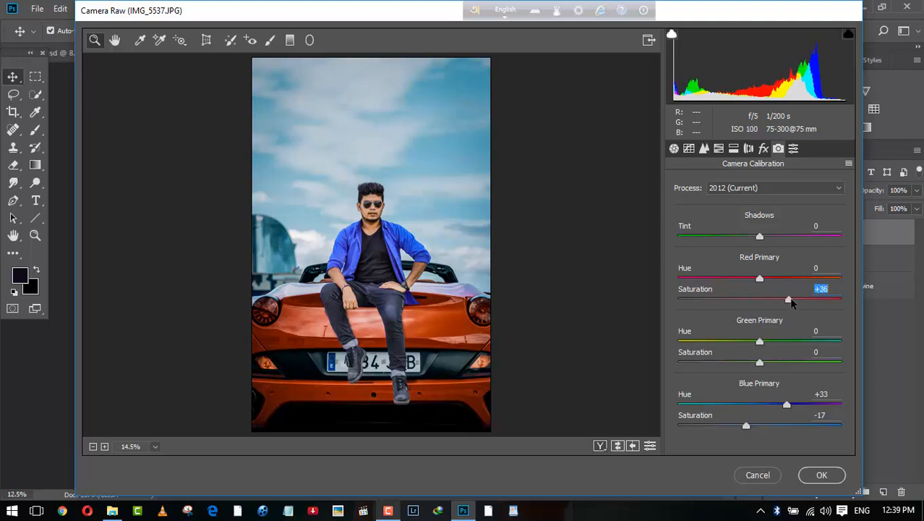
pyautogui.click(743, 299)
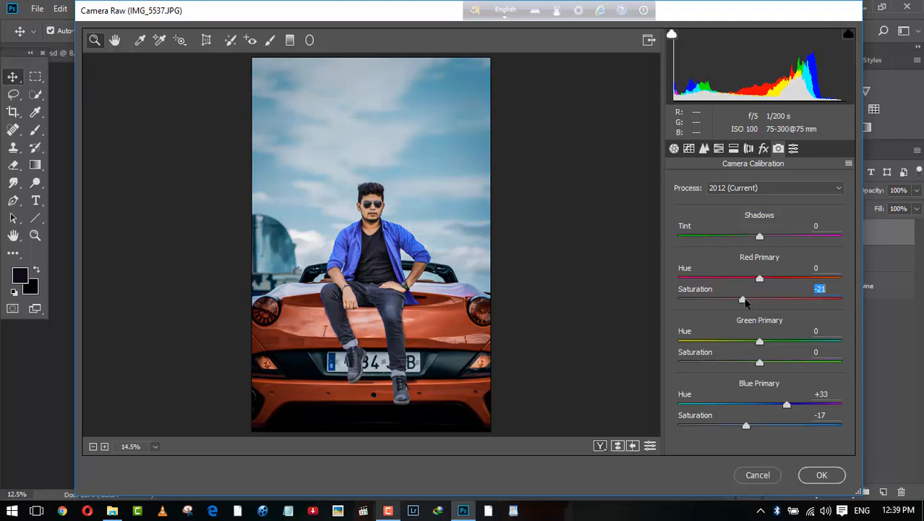
pyautogui.moveTo(760, 278); pyautogui.dragTo(778, 280)
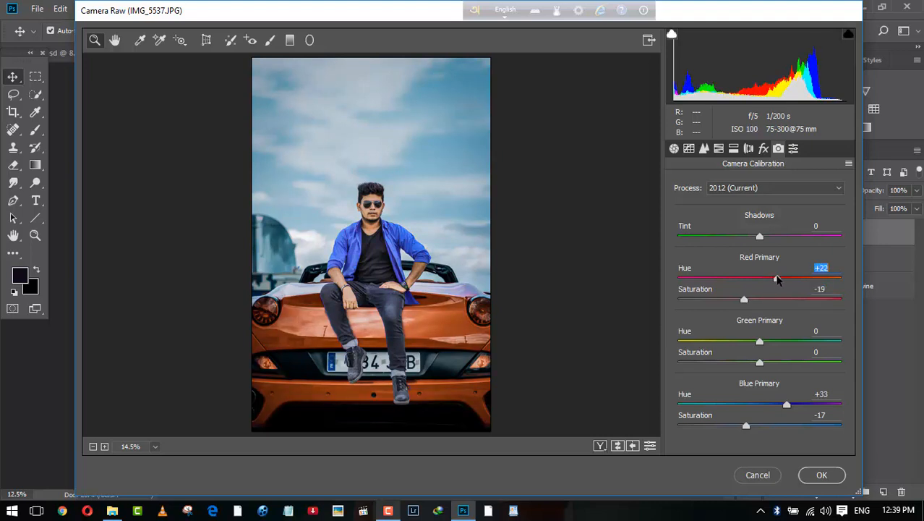
pyautogui.click(753, 278)
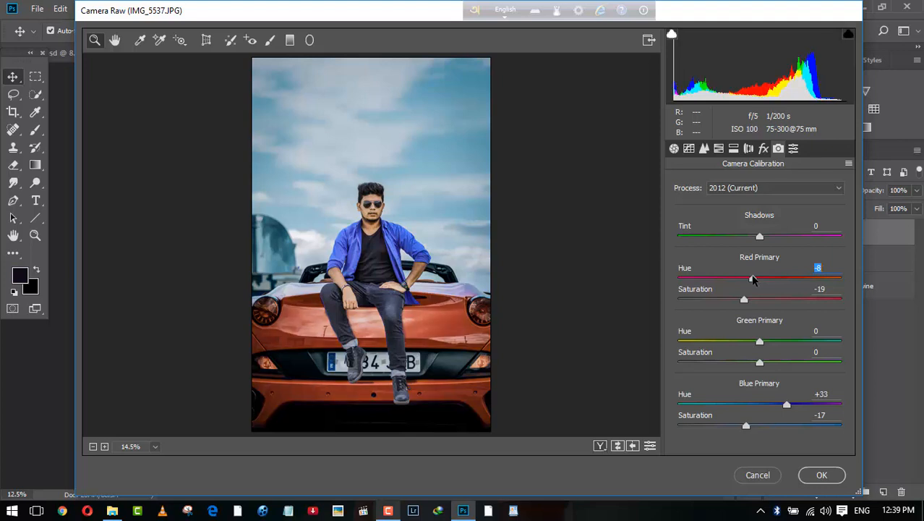
pyautogui.moveTo(787, 405); pyautogui.dragTo(768, 404)
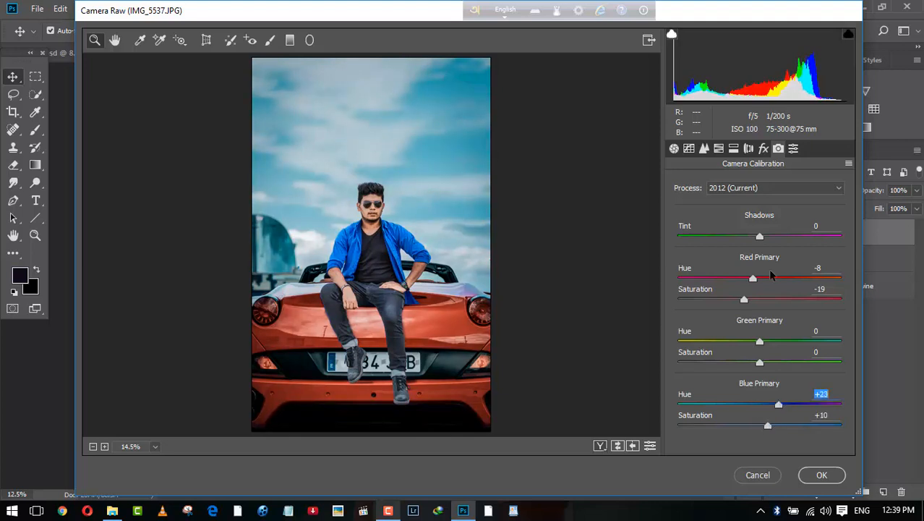
# Step: Refine the HSL colours with Oranges saturation -13, Blues saturation +45 and Reds hue +9
pyautogui.click(720, 149)
pyautogui.click(775, 206)
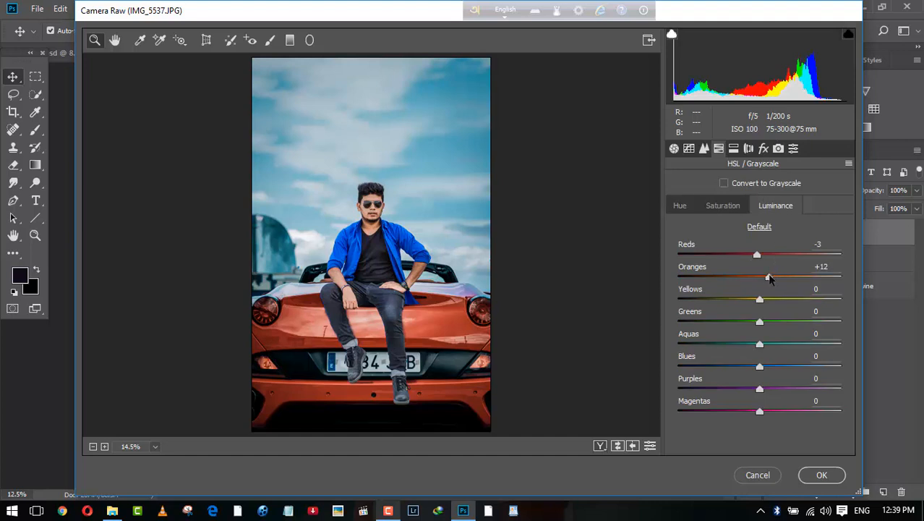
pyautogui.moveTo(768, 276)
pyautogui.mouseDown()
pyautogui.moveTo(784, 275)
pyautogui.moveTo(752, 278)
pyautogui.mouseUp()
pyautogui.click(722, 205)
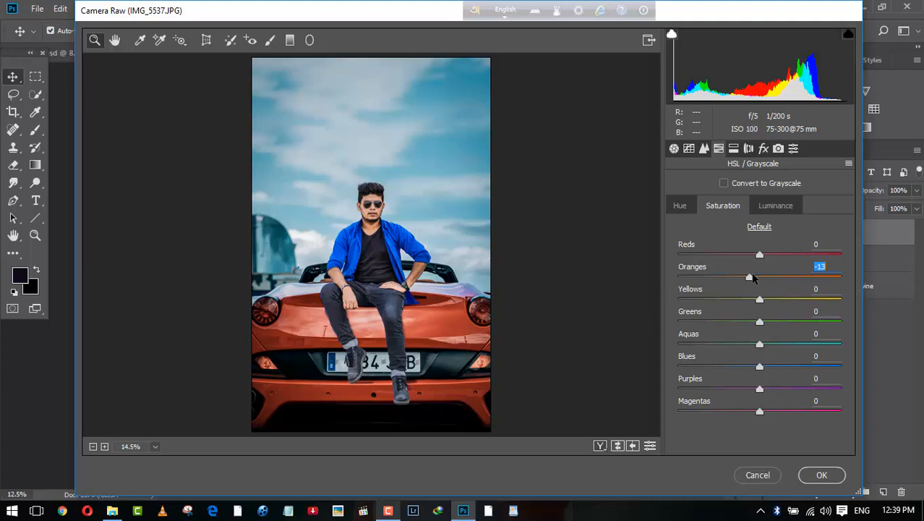
pyautogui.moveTo(760, 366); pyautogui.dragTo(799, 367)
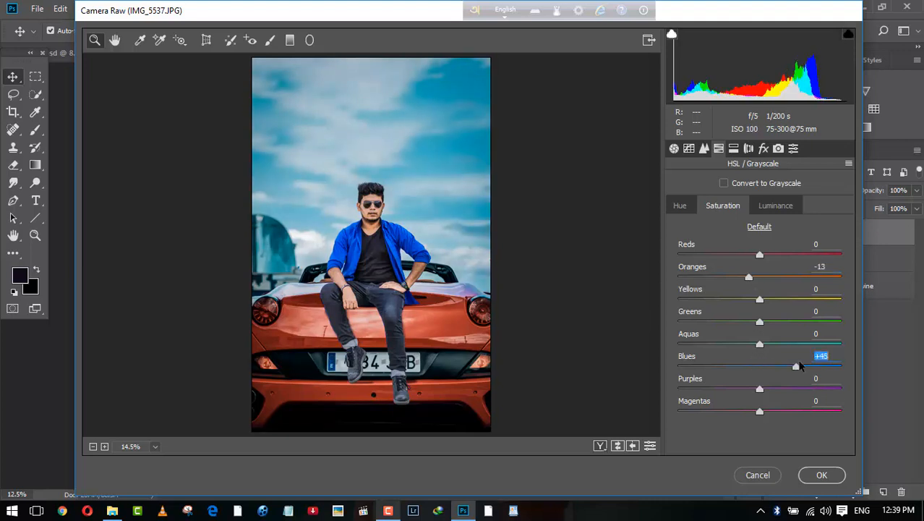
pyautogui.moveTo(759, 256); pyautogui.dragTo(783, 255)
pyautogui.click(682, 205)
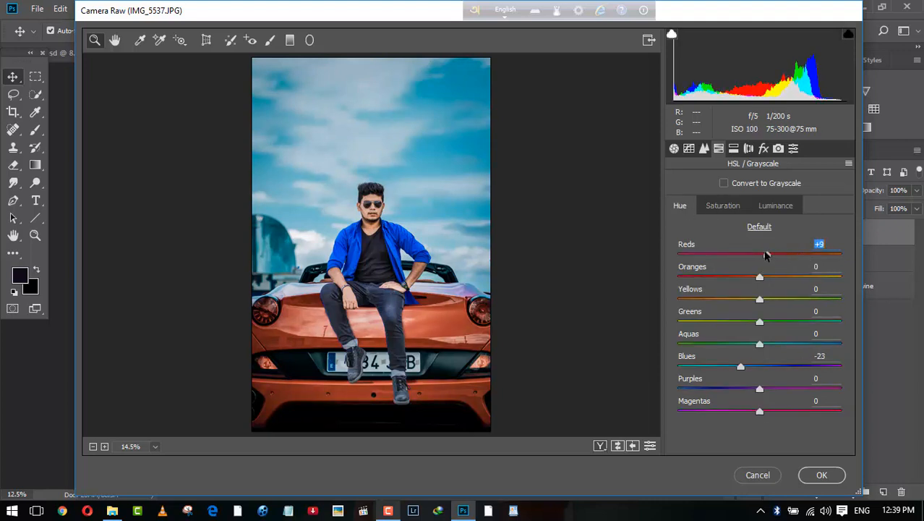
# Step: Raise the Blacks to +26 in the basic adjustments and open the point tone curve for the RGB channel
pyautogui.click(674, 148)
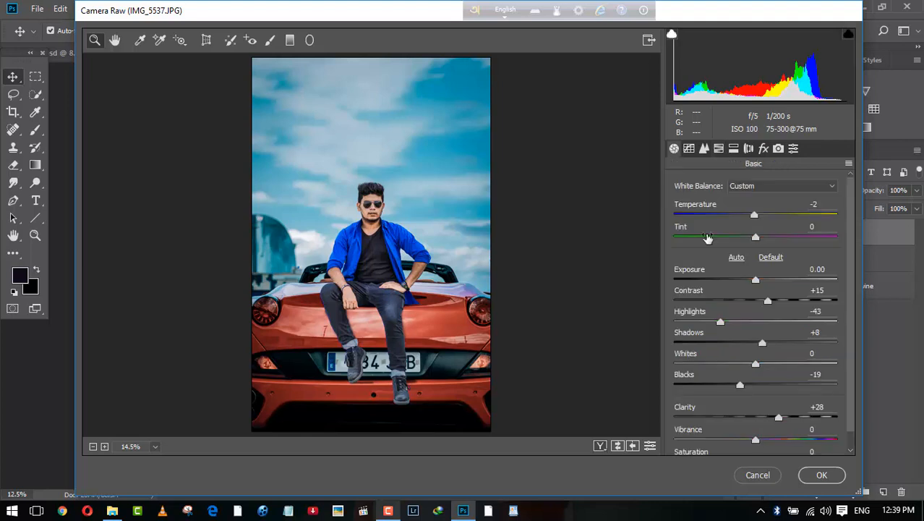
pyautogui.moveTo(740, 386); pyautogui.dragTo(777, 381)
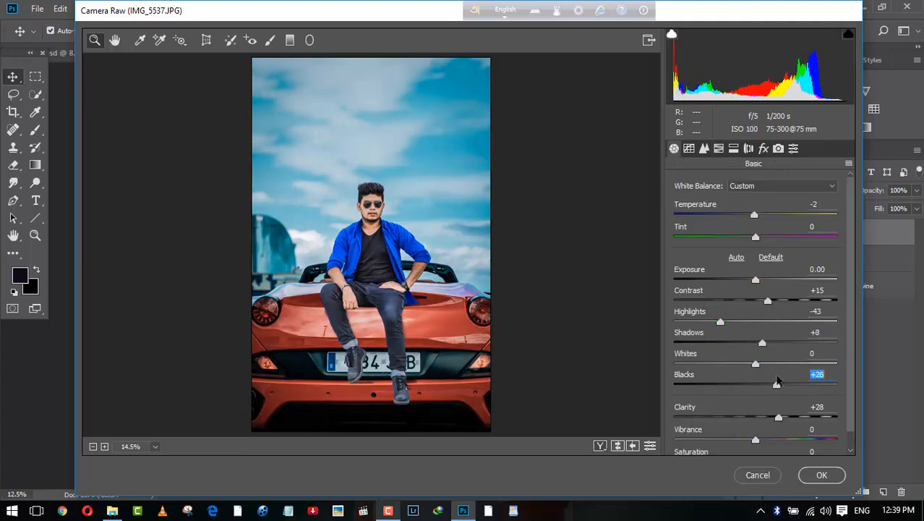
pyautogui.click(689, 148)
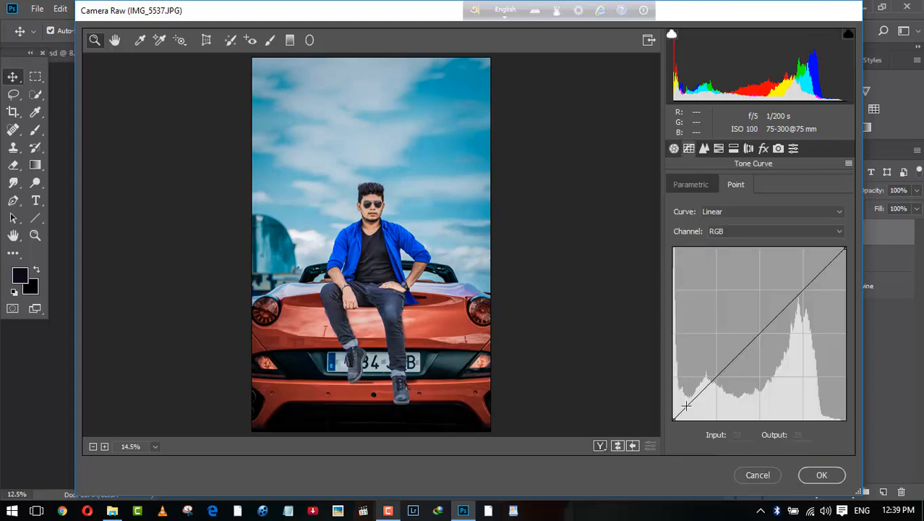
# Step: Shape the shadow end of the point tone curve with an RGB point at input 8, output 6 and a Red point at input 29, output 19
pyautogui.moveTo(676, 418); pyautogui.dragTo(679, 414)
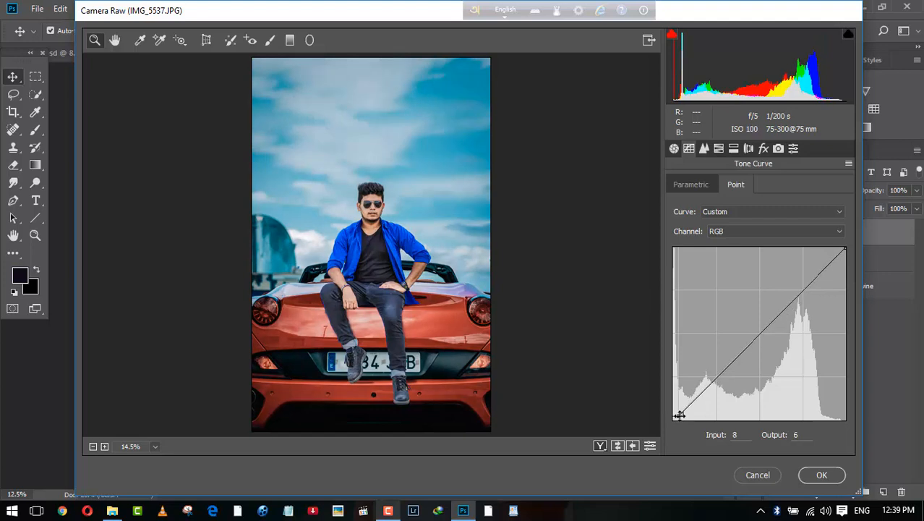
pyautogui.click(723, 232)
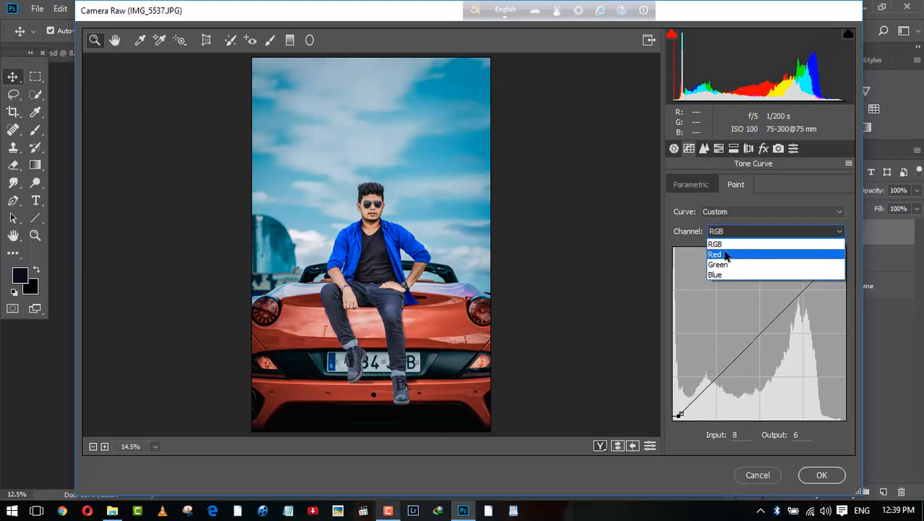
pyautogui.click(725, 255)
pyautogui.moveTo(675, 418); pyautogui.dragTo(692, 407)
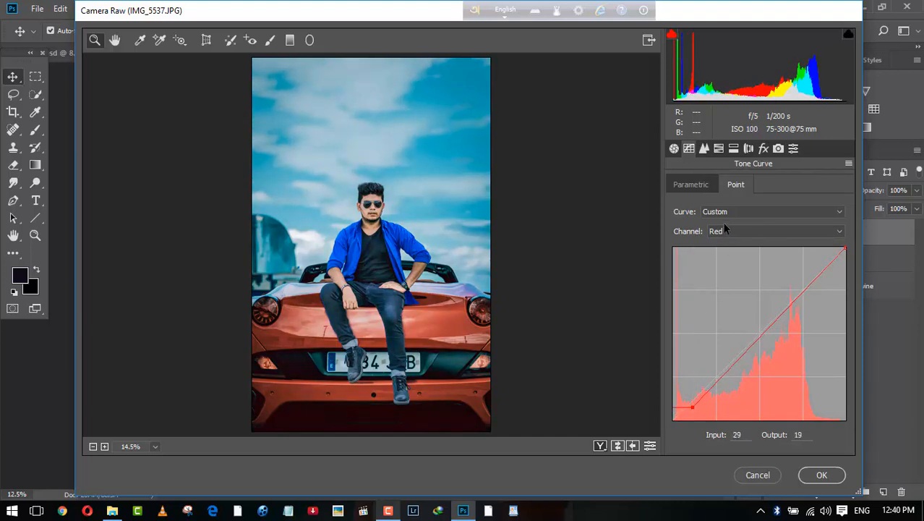
# Step: Add a shadow point at input 25, output 28 to the Blue channel's tone curve and apply the Camera Raw adjustments
pyautogui.click(725, 212)
pyautogui.click(721, 231)
pyautogui.click(722, 231)
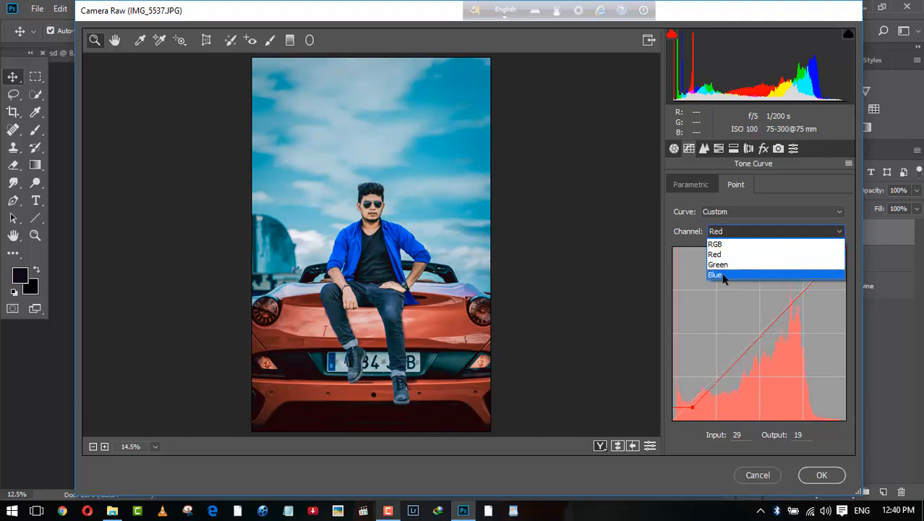
pyautogui.click(723, 276)
pyautogui.moveTo(674, 416); pyautogui.dragTo(690, 401)
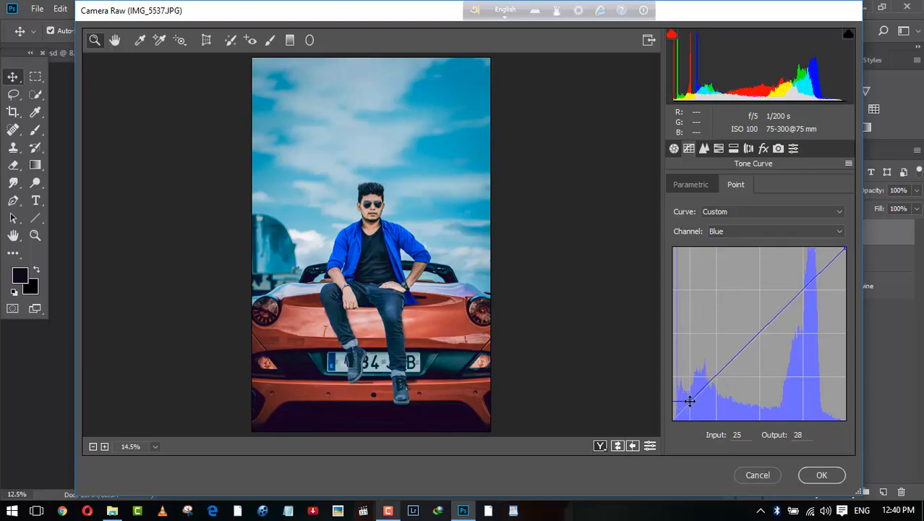
pyautogui.click(822, 474)
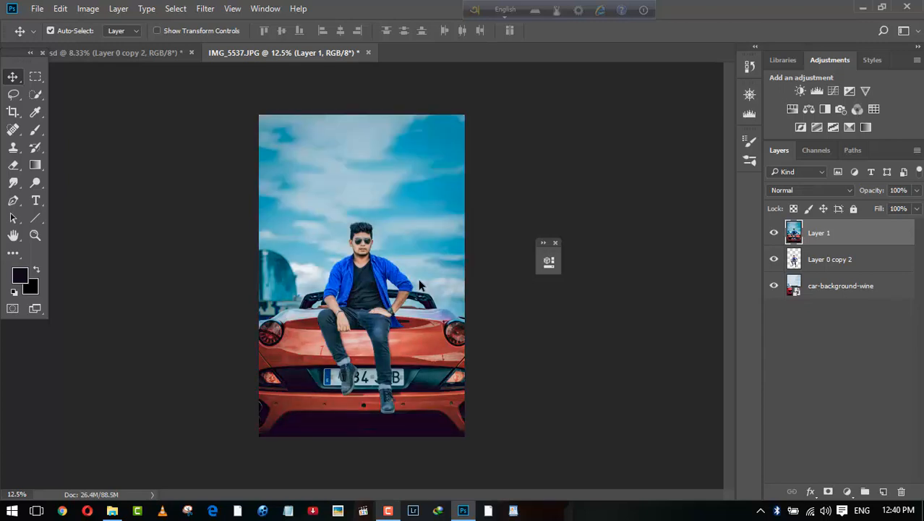
pyautogui.hotkey('ctrl', '-')
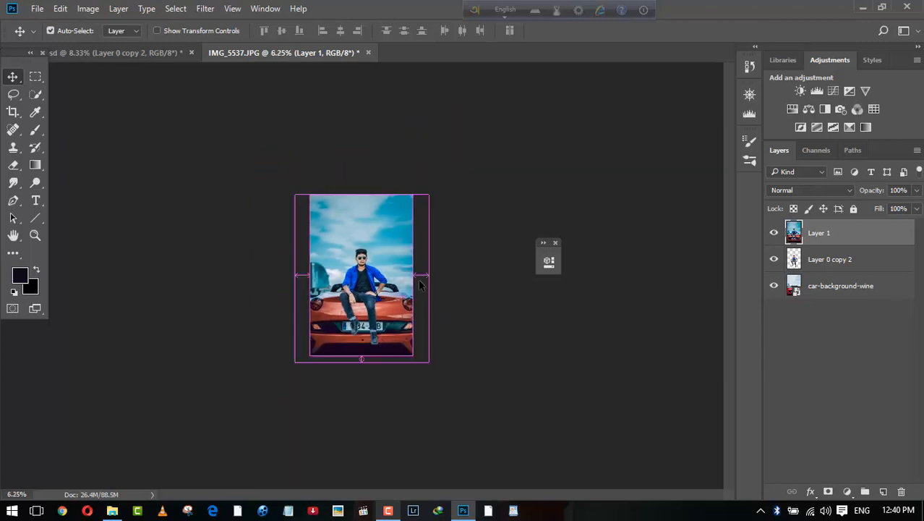
pyautogui.hotkey('ctrl', '+')
pyautogui.hotkey('ctrl', '+')
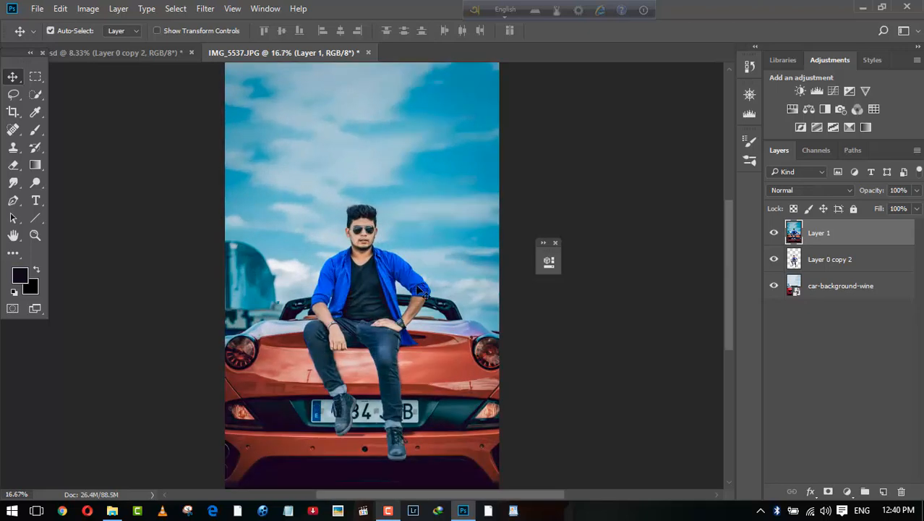
pyautogui.click(388, 511)
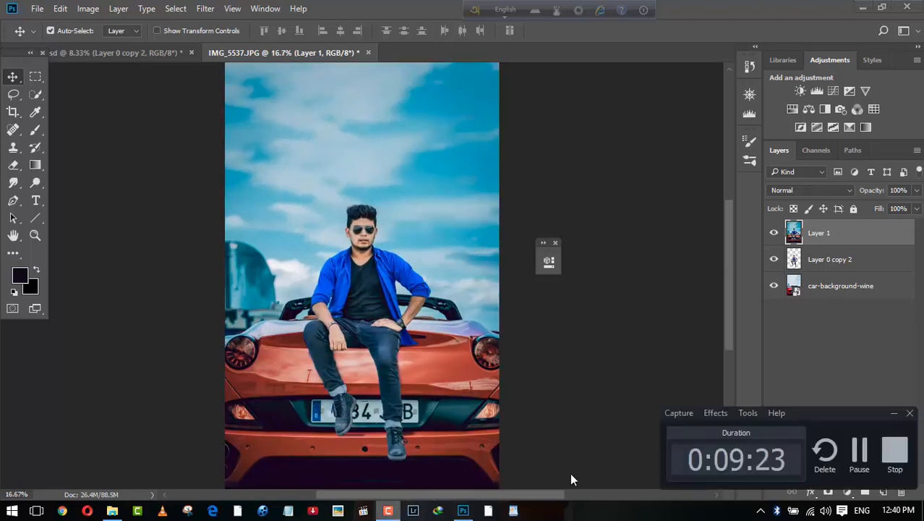
pyautogui.click(893, 450)
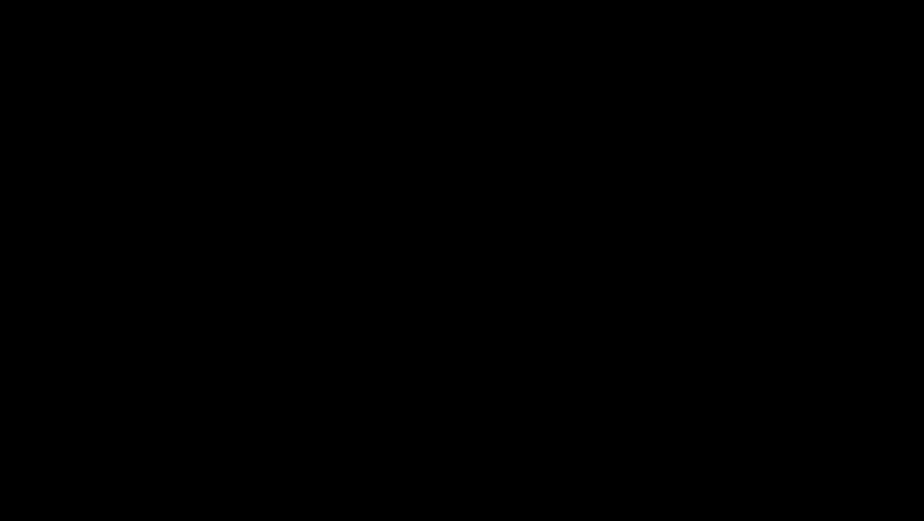